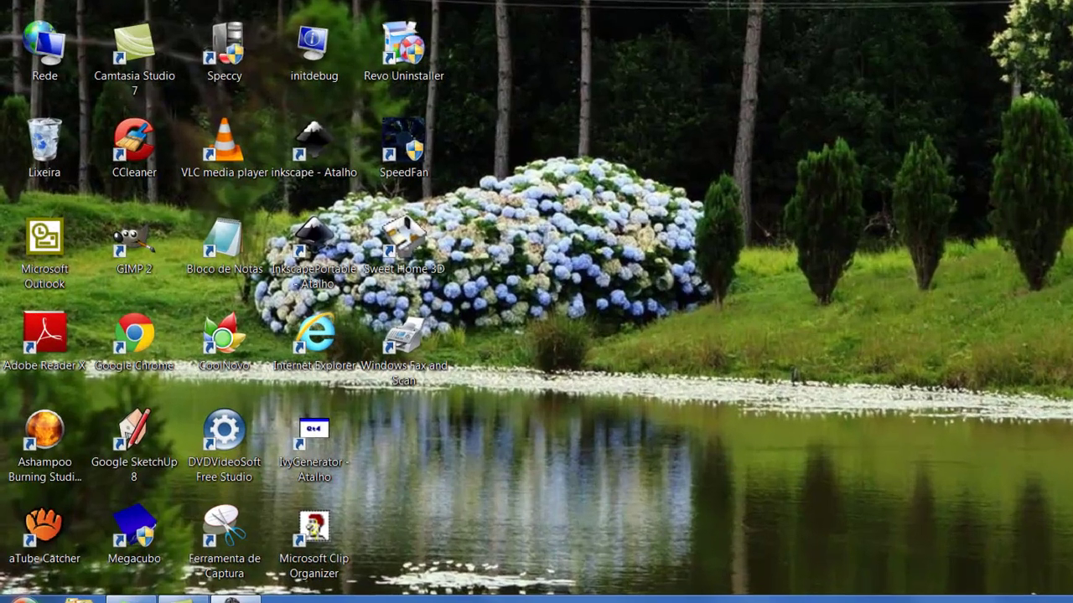
- Launch Google SketchUp 8 from the Start menu and start a new model
click(17, 590)
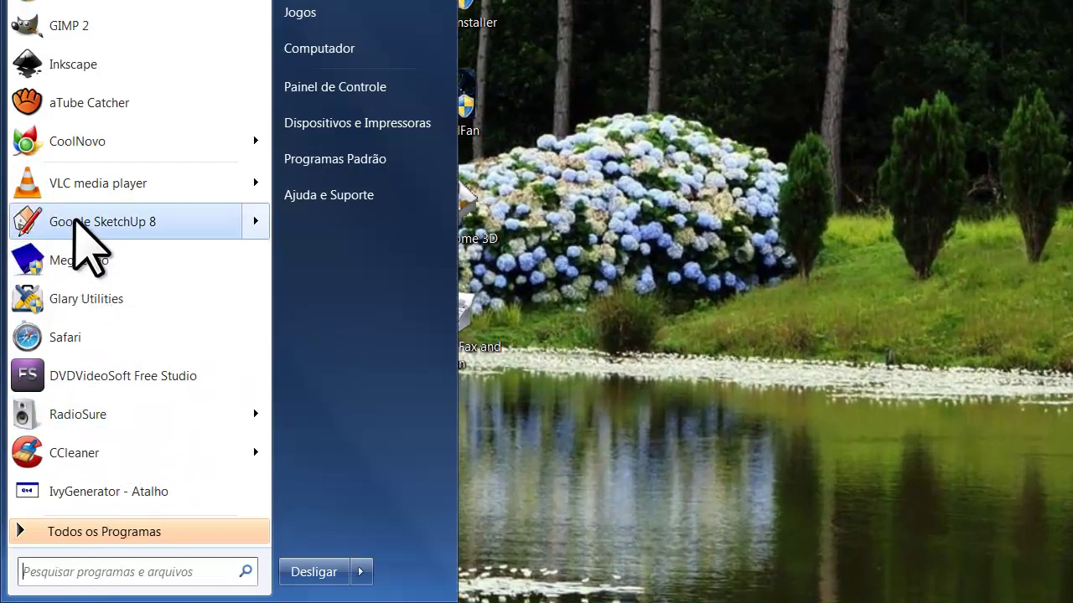
click(75, 223)
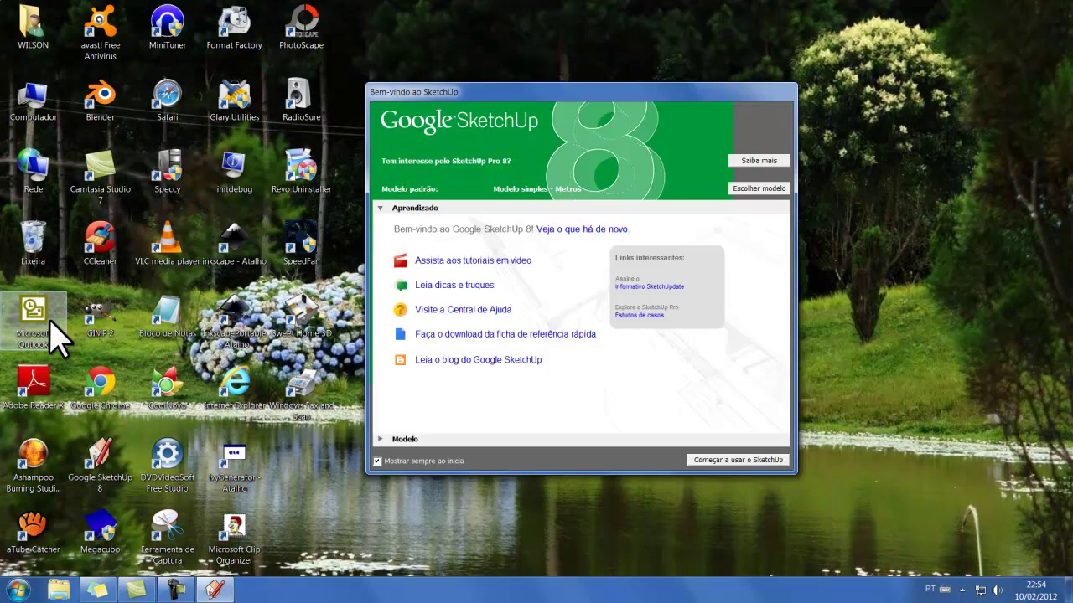
click(714, 460)
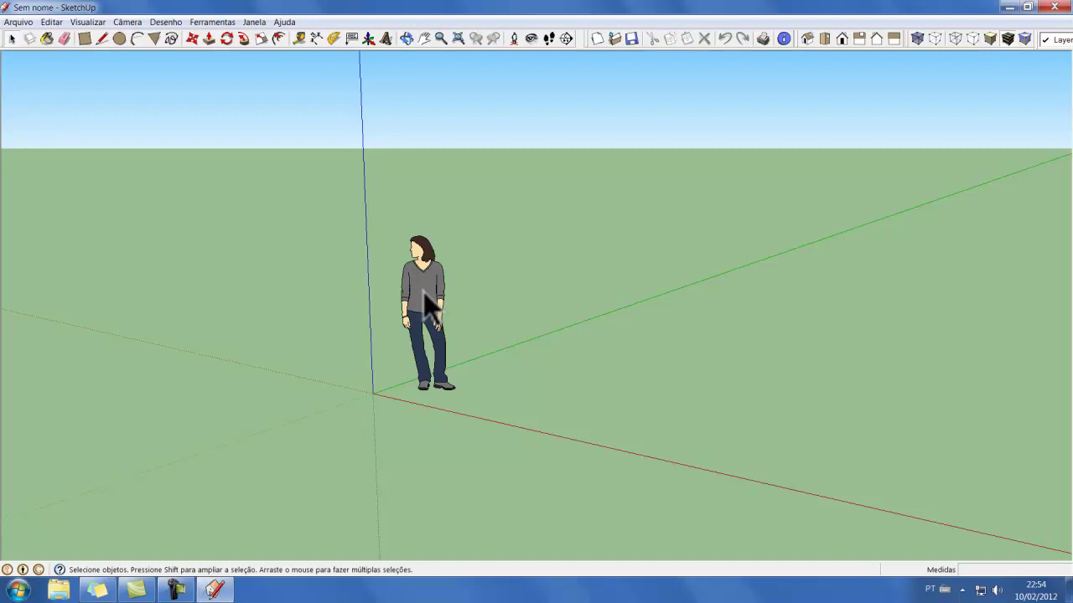
- Delete the default standing person figure from the model
click(423, 292)
right_click(424, 292)
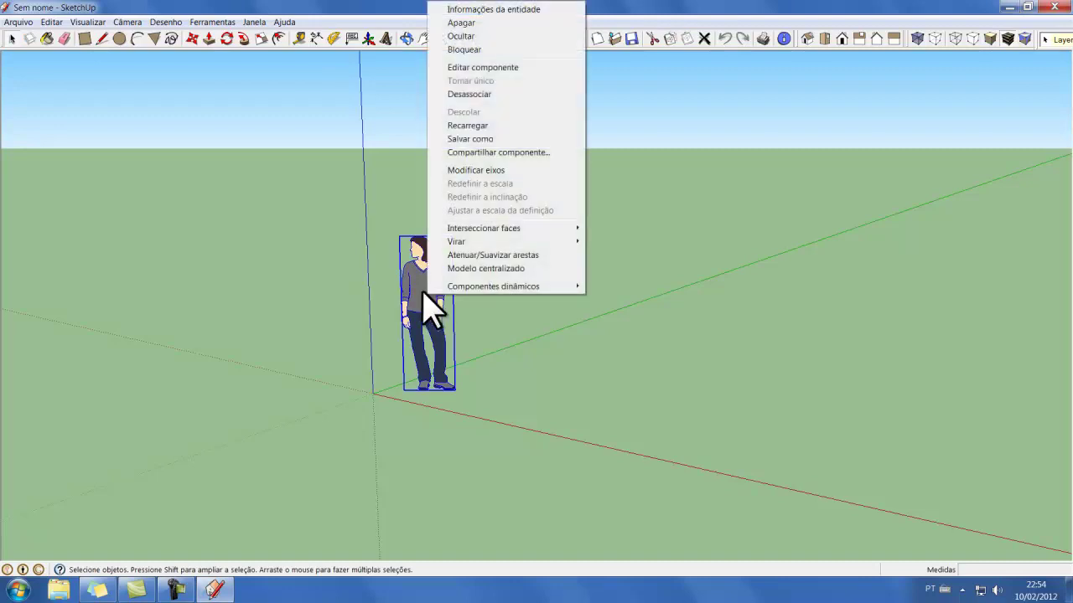
click(467, 24)
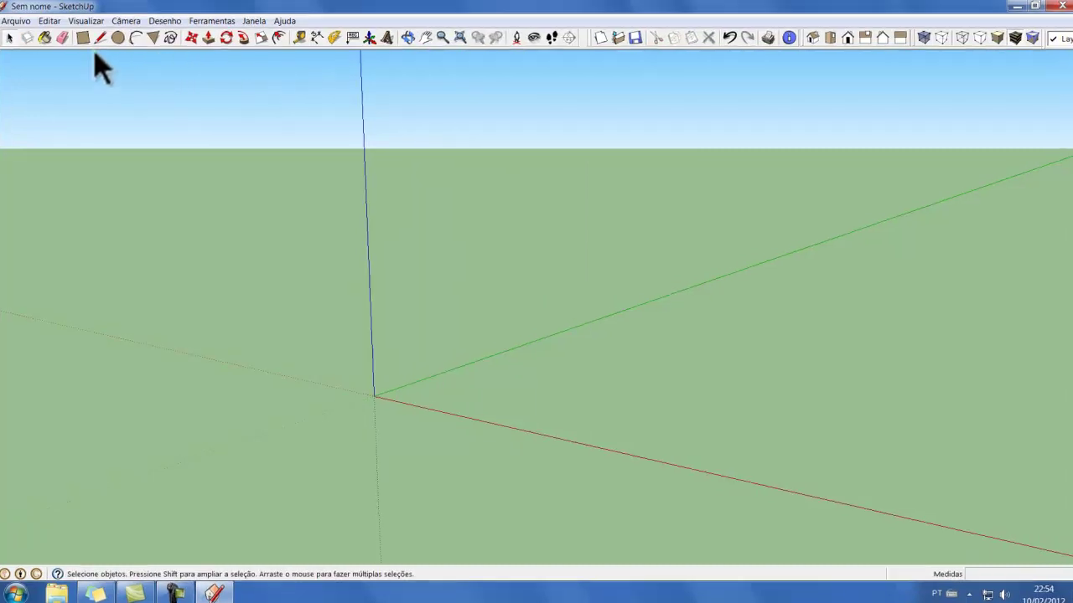
click(101, 39)
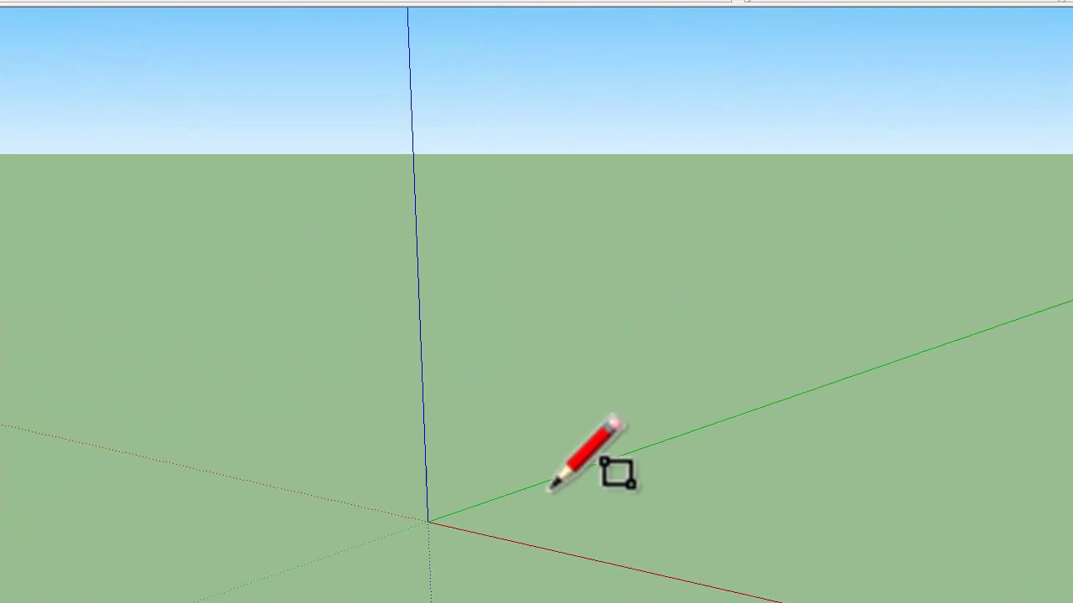
- Draw a flat rectangle on the ground near the green axis, entering its exact size
click(613, 498)
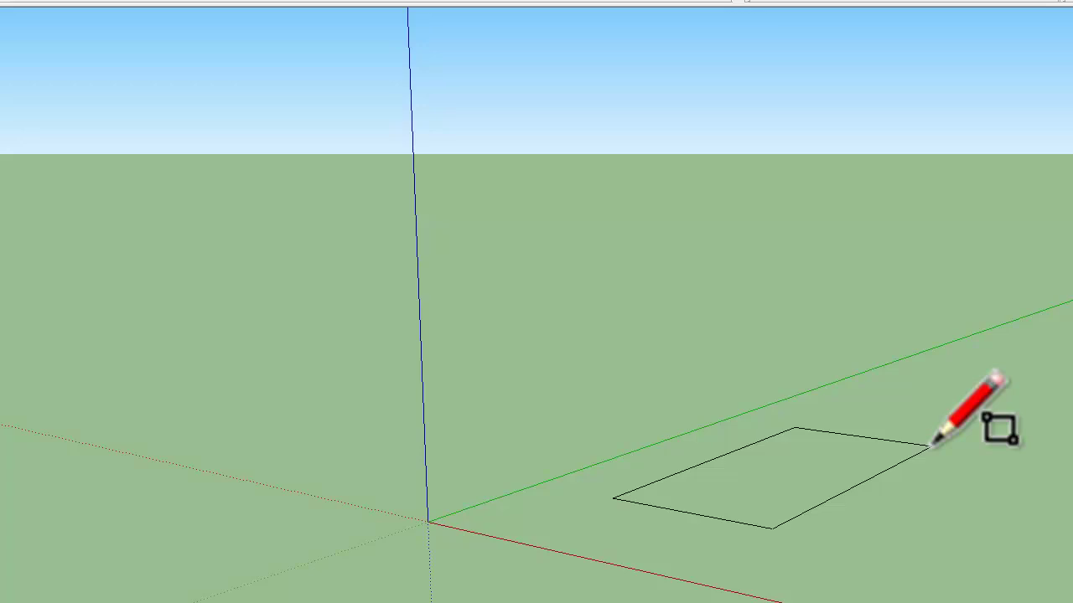
key(Return)
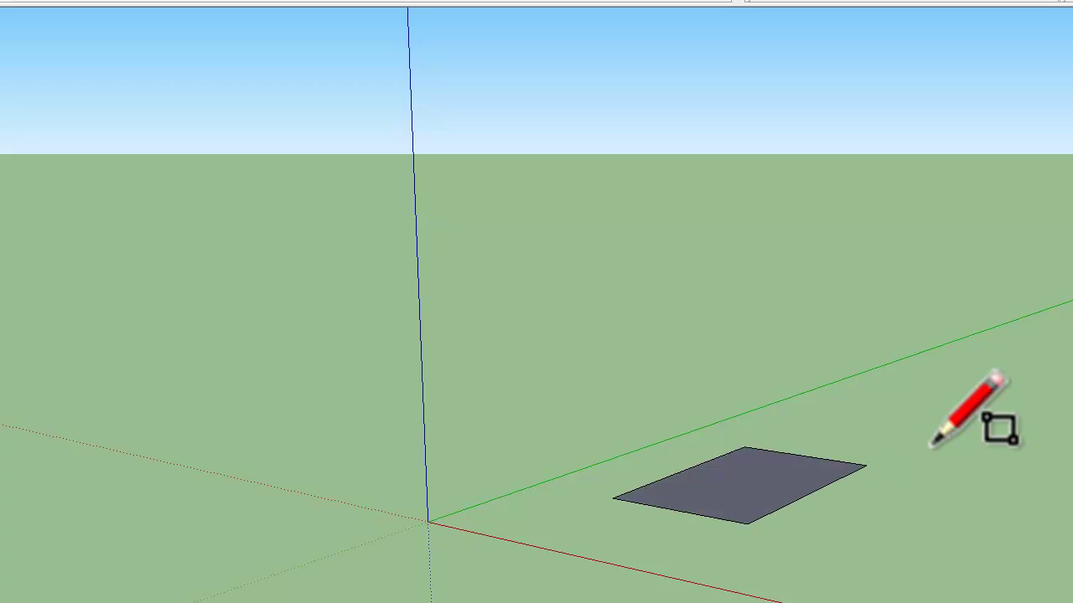
key(space)
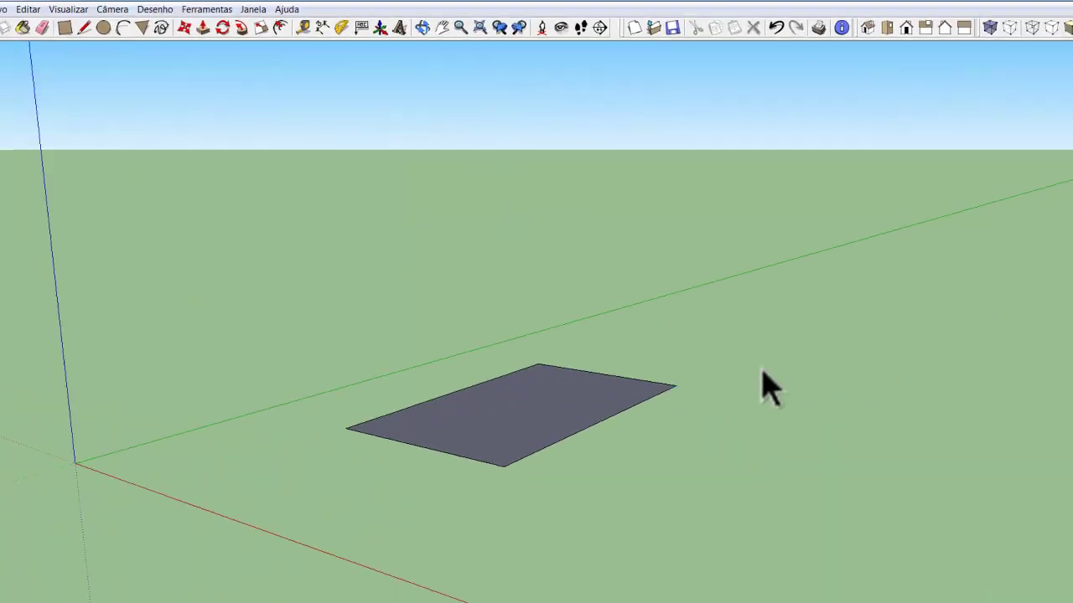
- Zoom in on the rectangle and pan it to the centre of the view
scroll(711, 346, up, 2)
scroll(712, 346, up, 2)
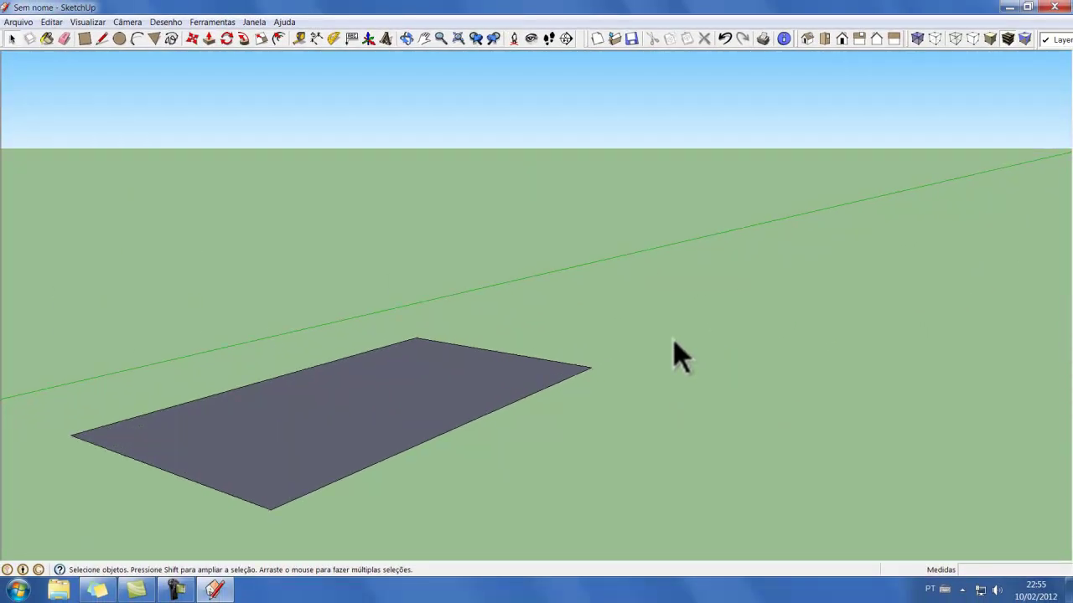
mouse_move(669, 342)
shift+middle_down()
mouse_move(775, 308)
mouse_move(787, 288)
shift+middle_up()
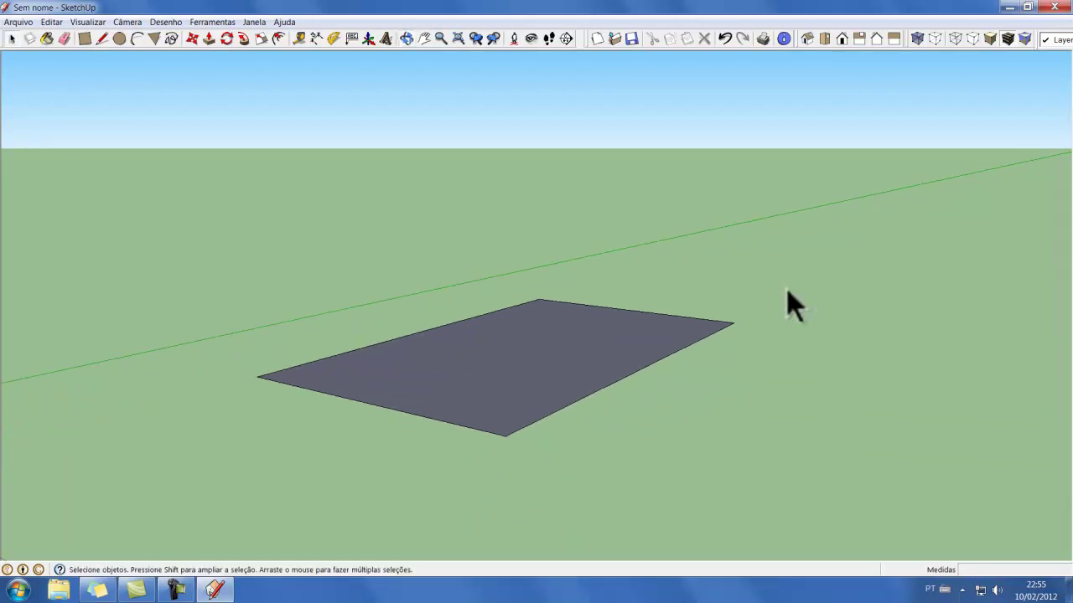
shift+middle_drag(786, 288, 785, 323)
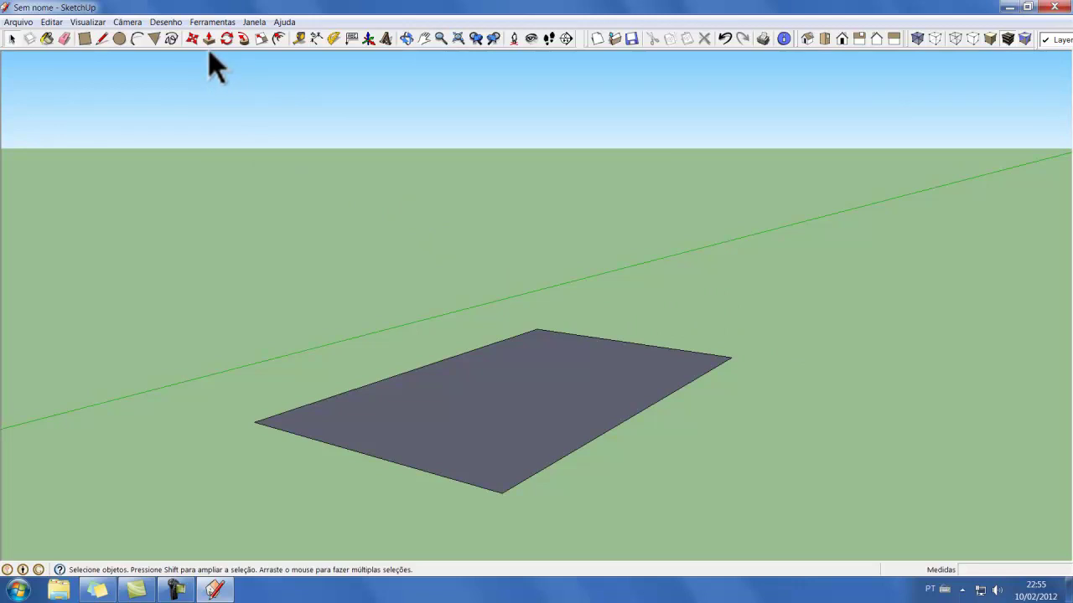
- Push/Pull the rectangle face upward into a solid block 1 m tall
click(459, 419)
click(209, 38)
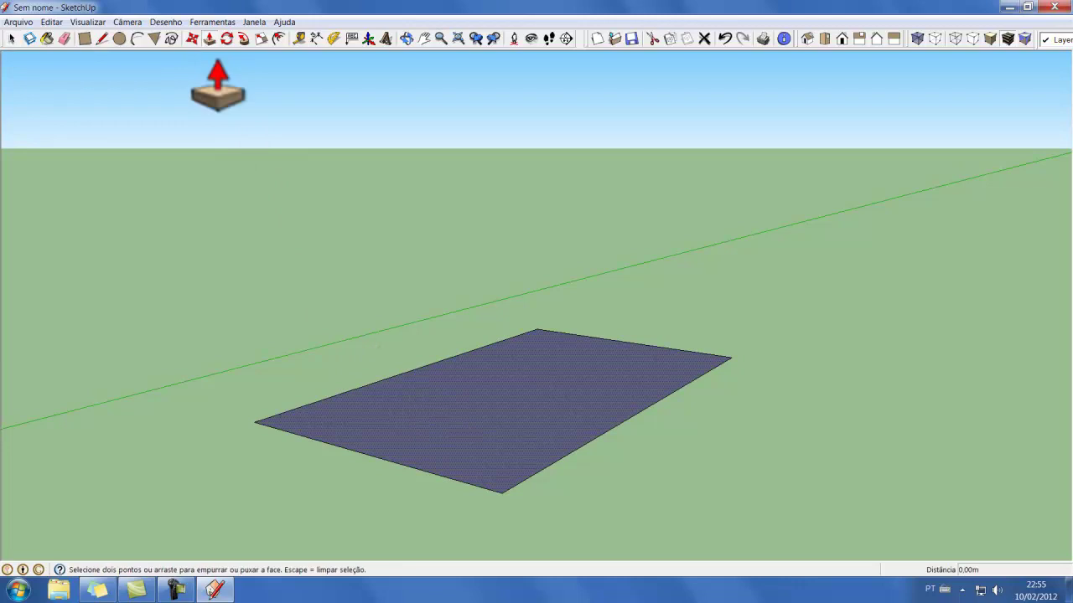
drag(477, 419, 478, 387)
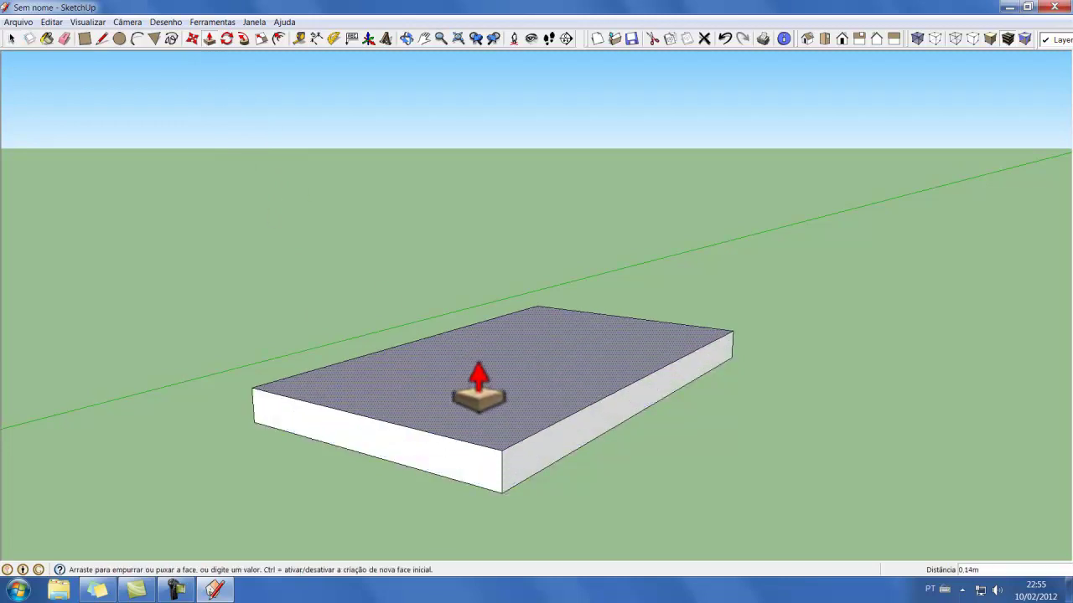
text(1)
key(Return)
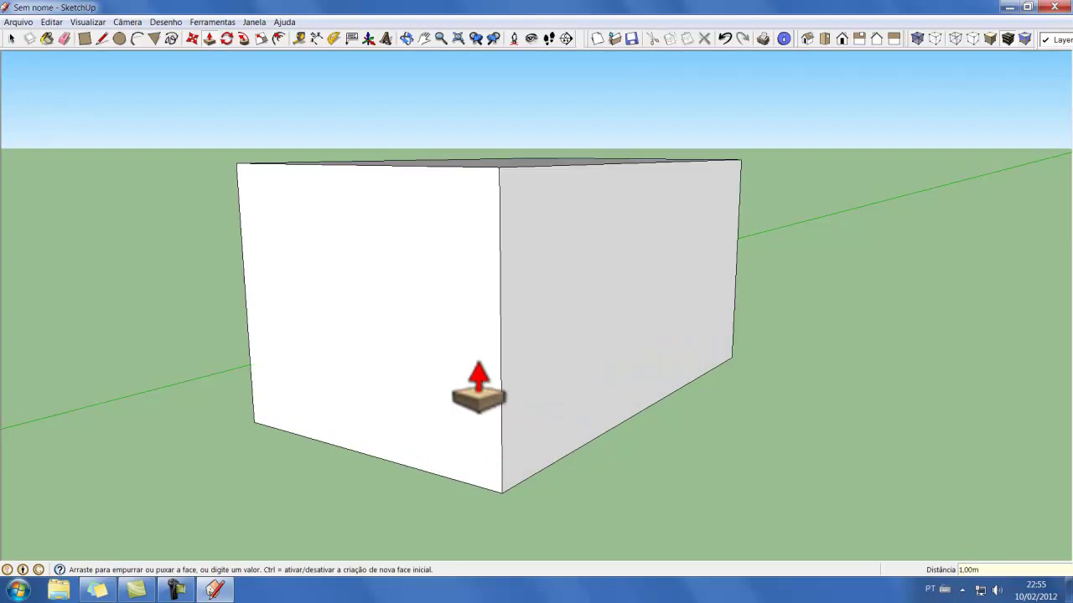
key(space)
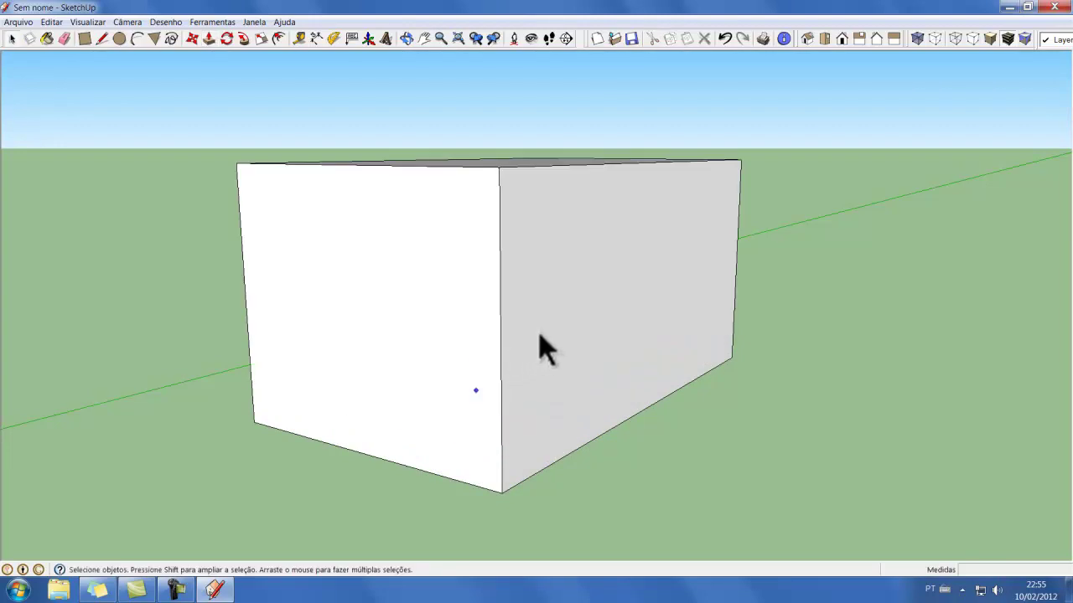
- Orbit and pan the view to look down onto the block's top face
mouse_move(556, 332)
middle_down()
mouse_move(575, 354)
mouse_move(577, 398)
mouse_move(560, 453)
middle_up()
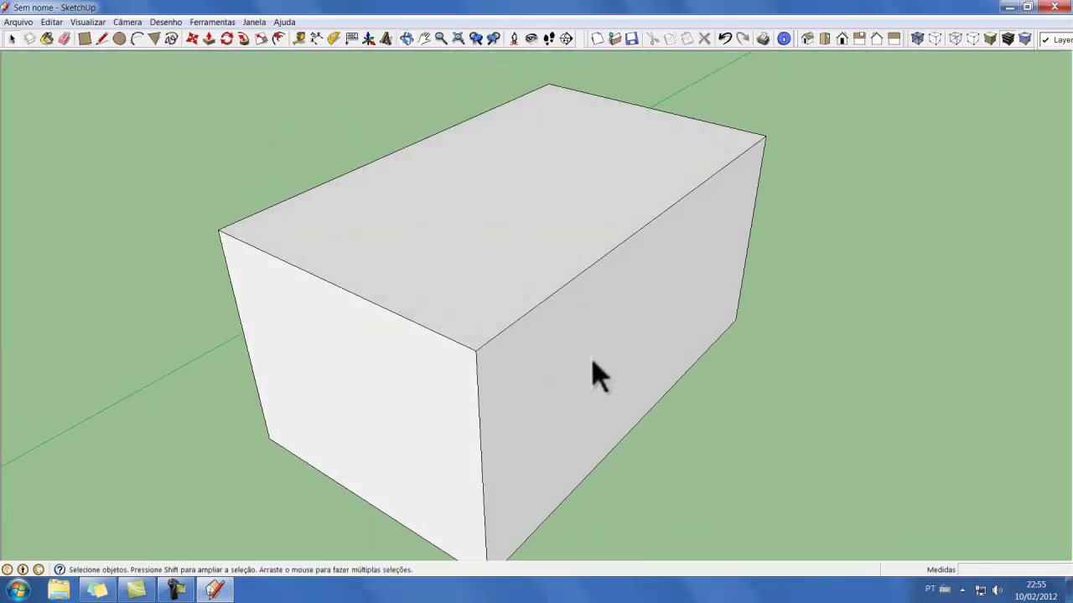
shift+middle_drag(657, 371, 642, 450)
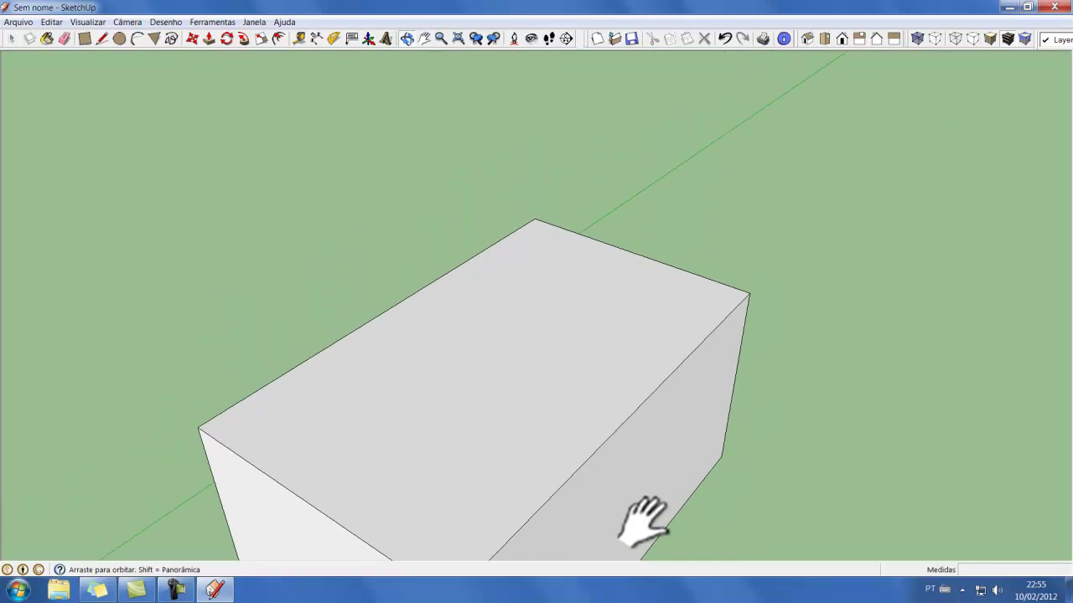
middle_drag(645, 528, 627, 482)
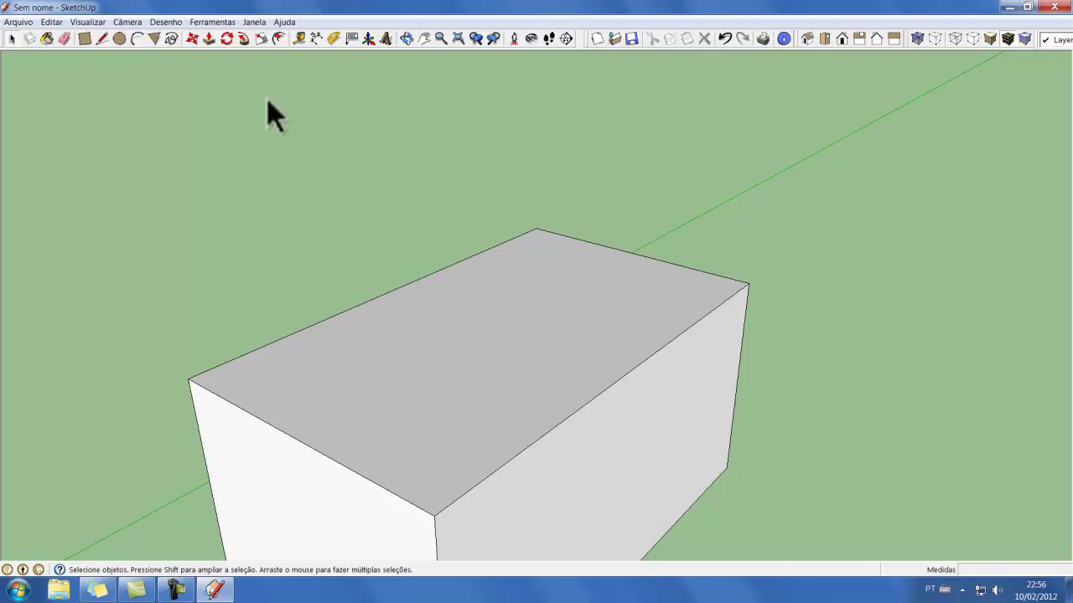
- Place Tape Measure guides 0.1 m inside the top's back and right edges
click(299, 39)
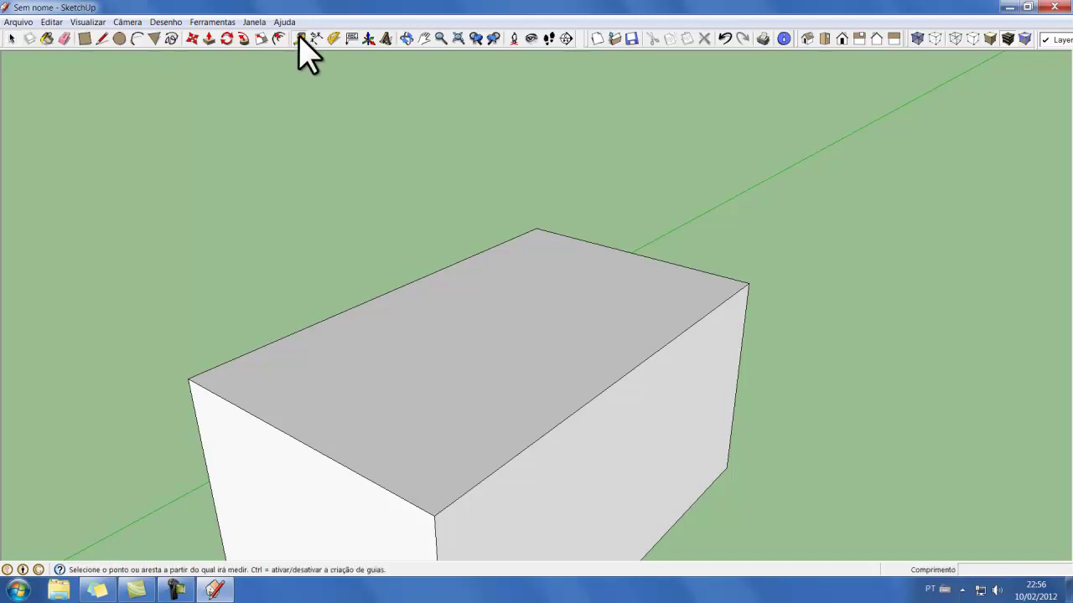
click(406, 287)
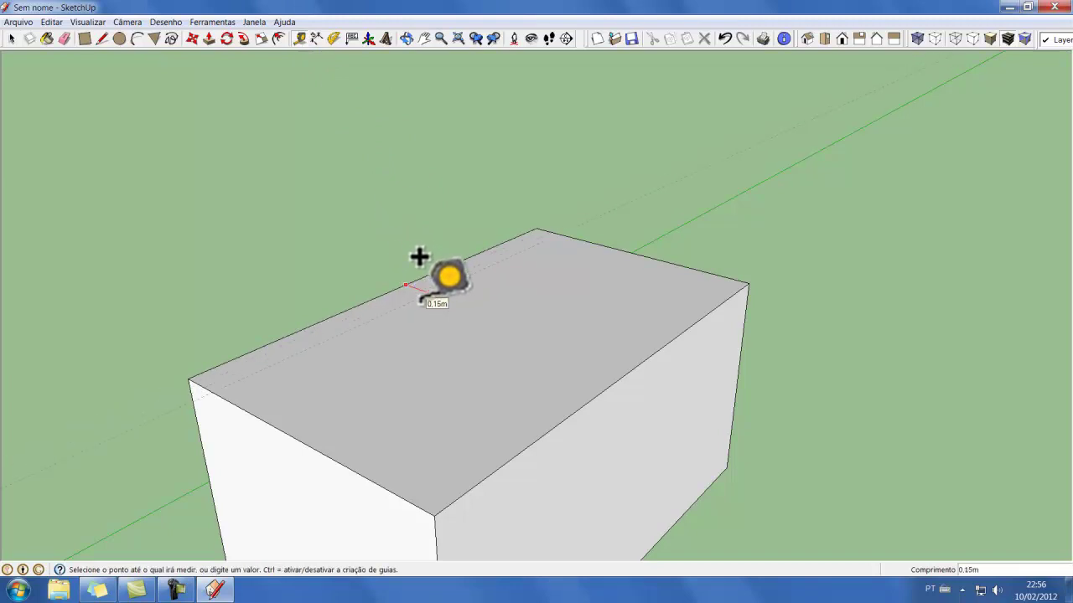
text(0)
key(Return)
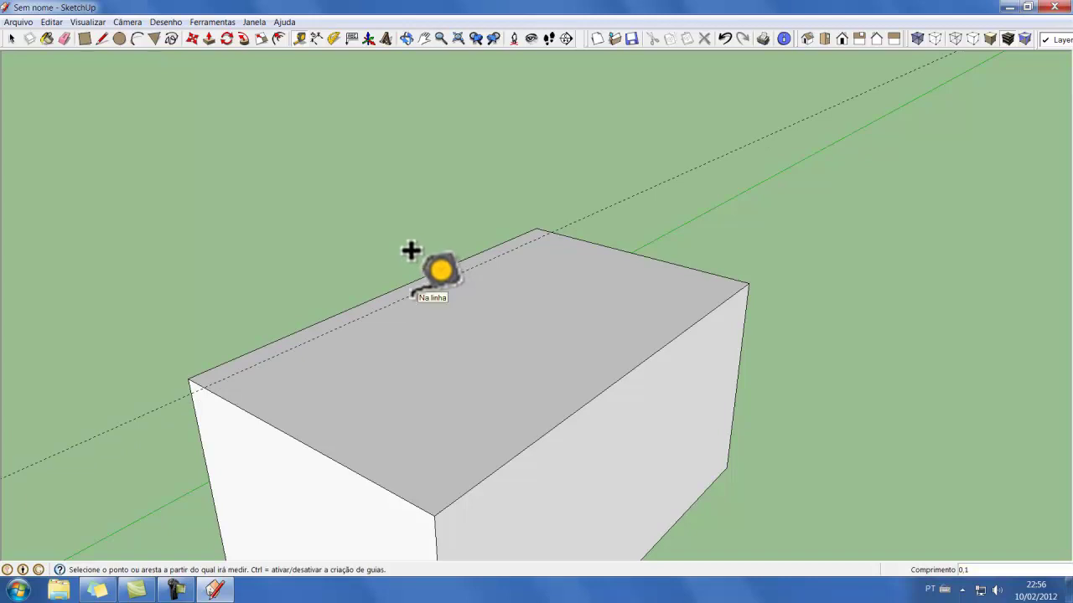
click(595, 399)
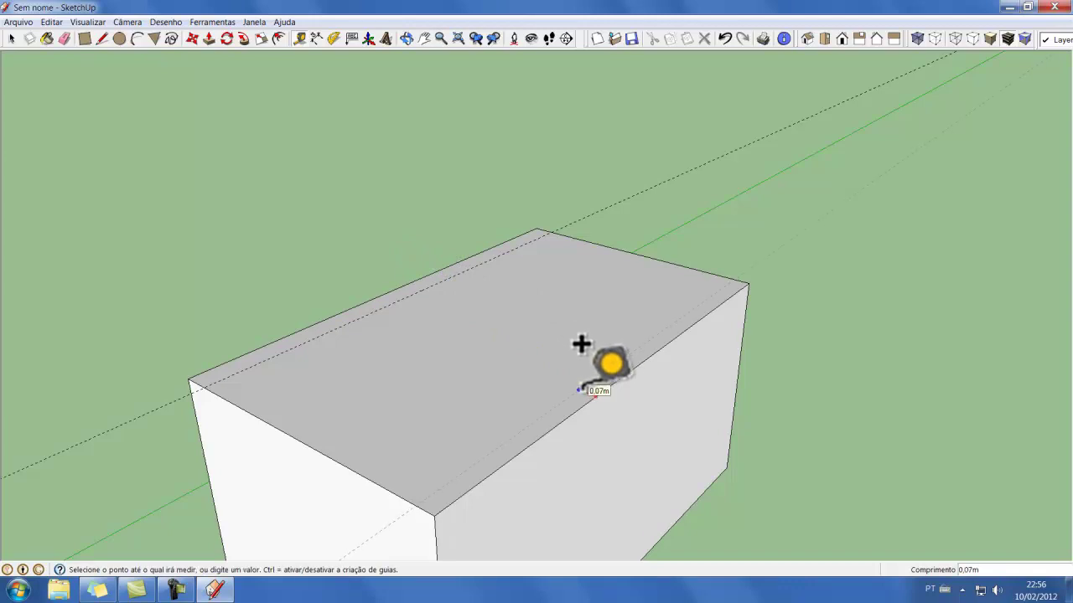
text(0.1)
key(Return)
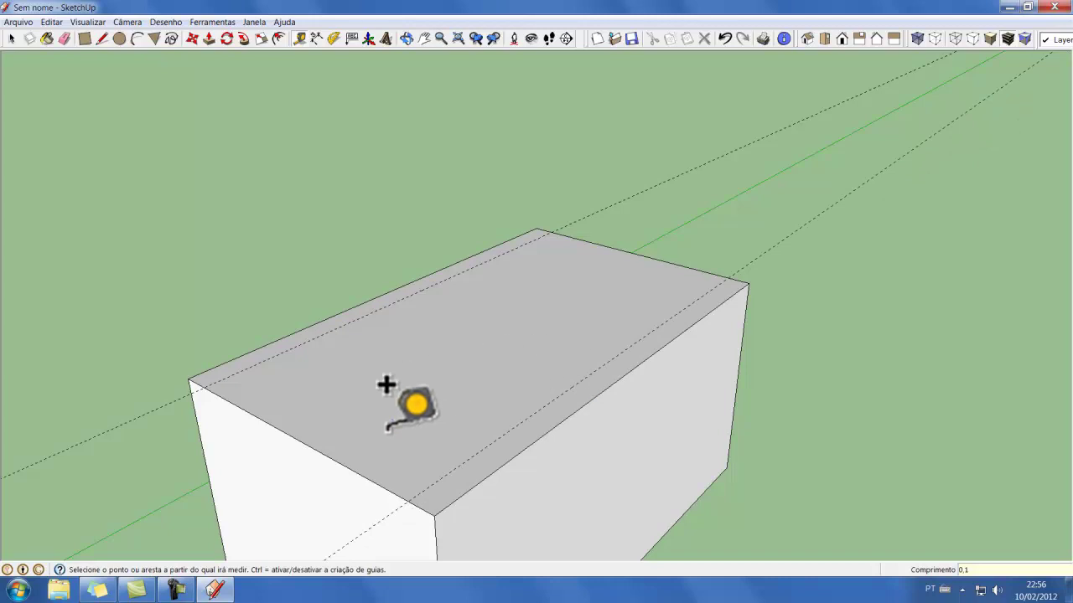
- Add guides 0.1 m inside the top's front and remaining edges
click(311, 448)
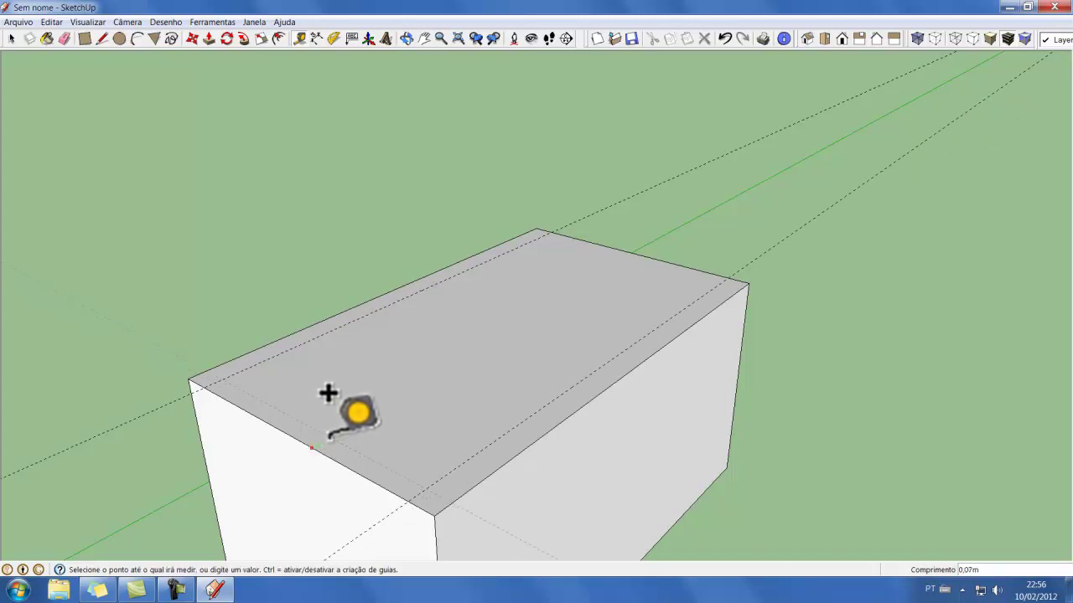
text(0,1)
key(Return)
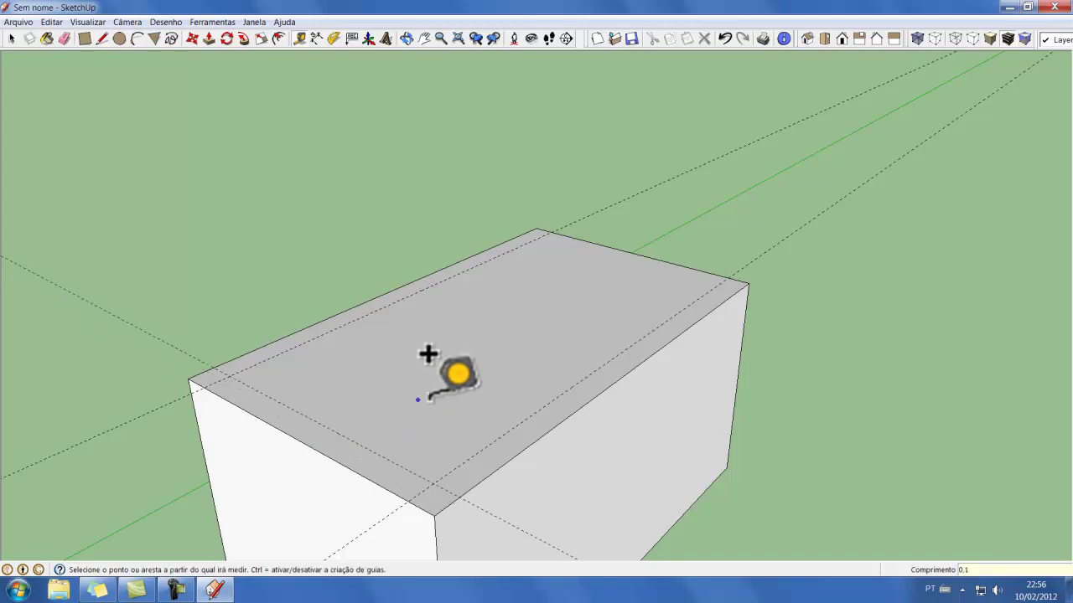
click(650, 218)
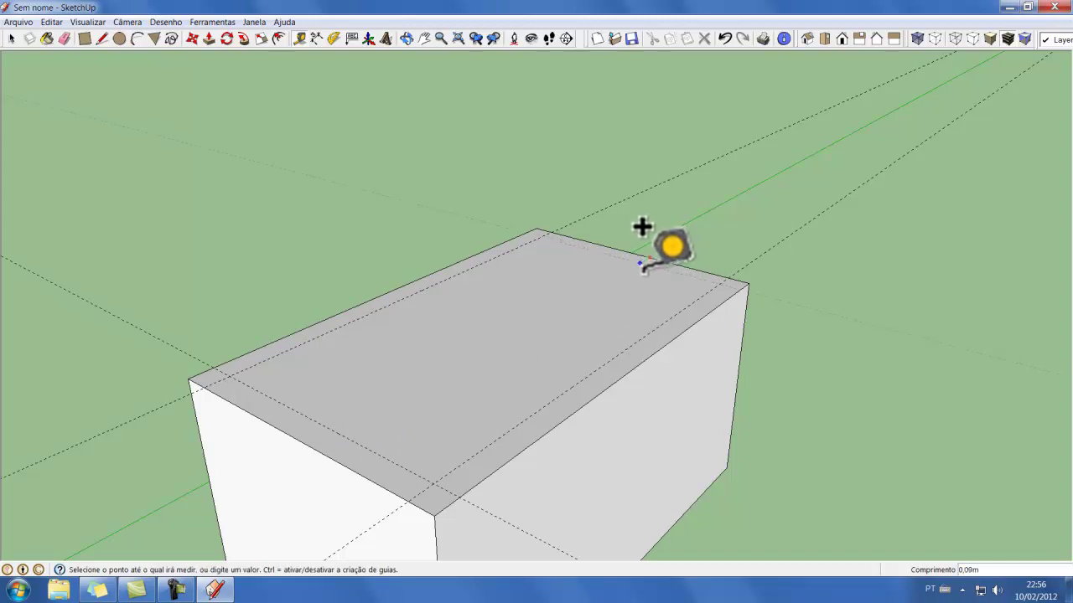
text(0,1)
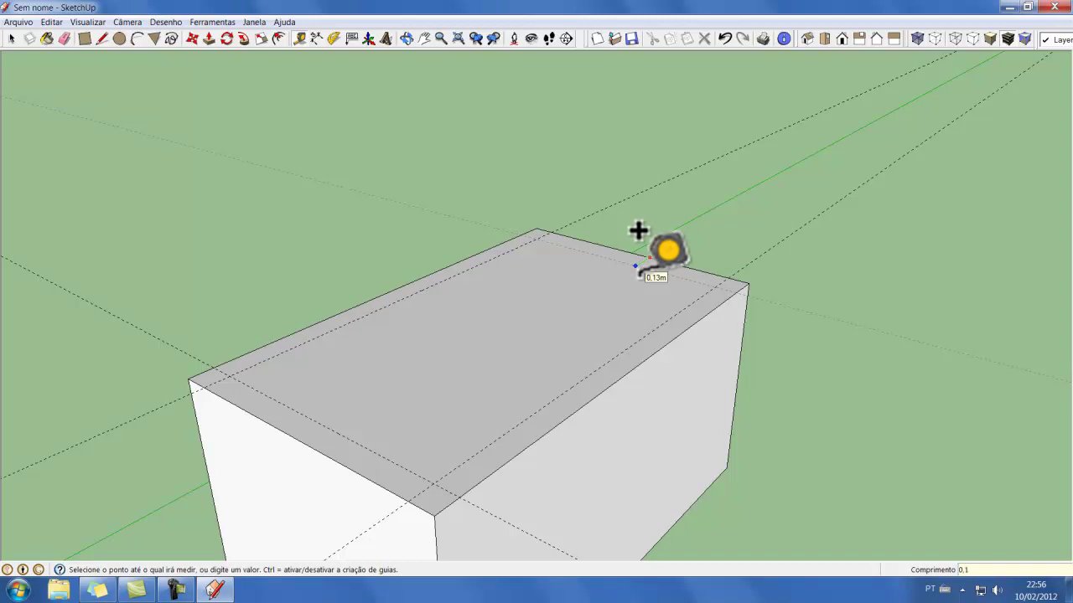
key(Return)
key(space)
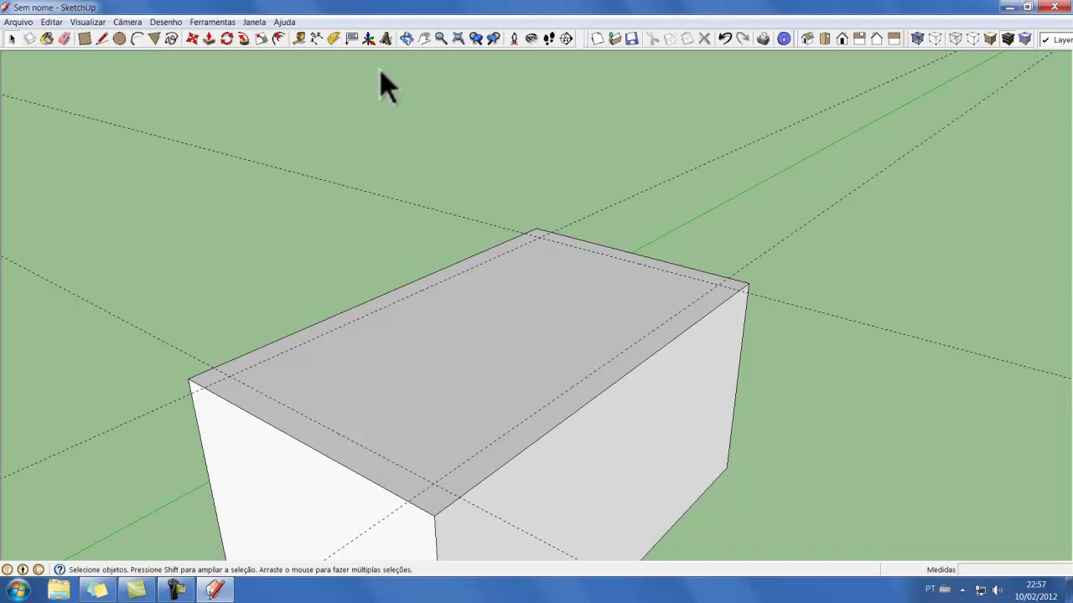
click(299, 38)
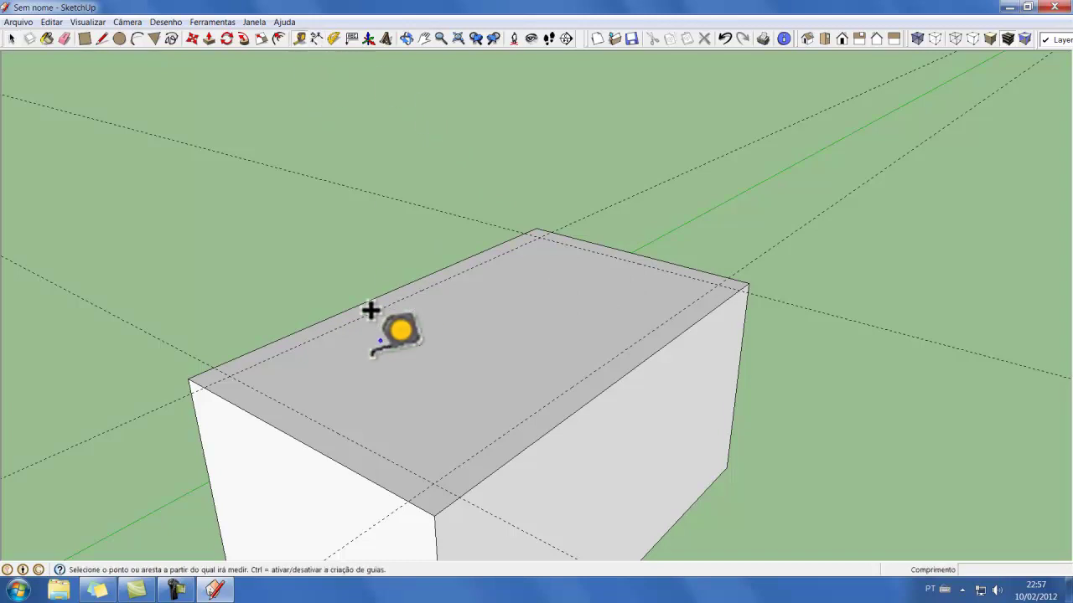
click(294, 439)
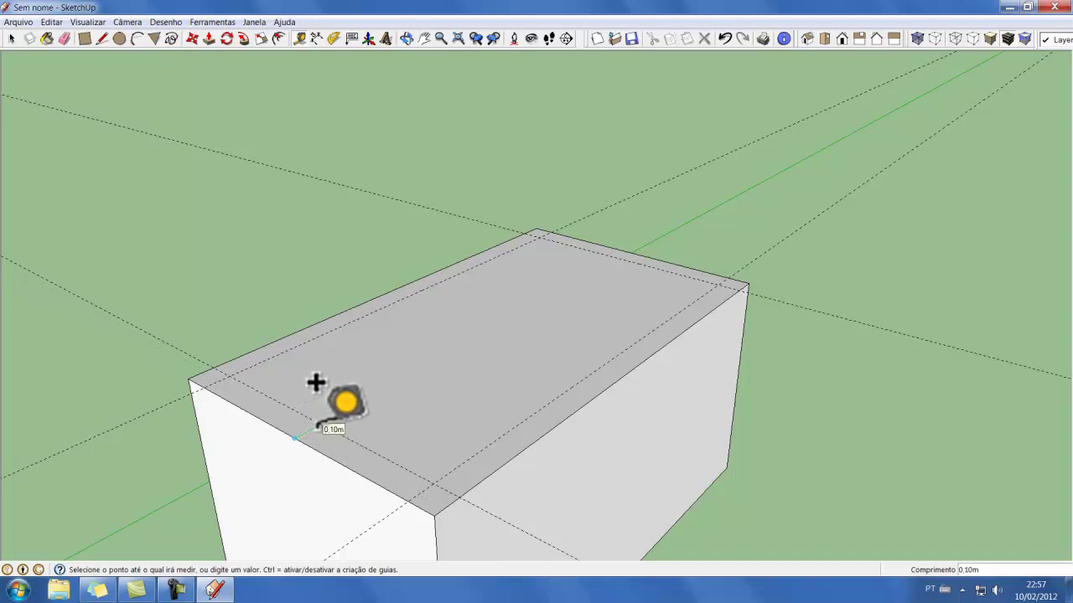
key(space)
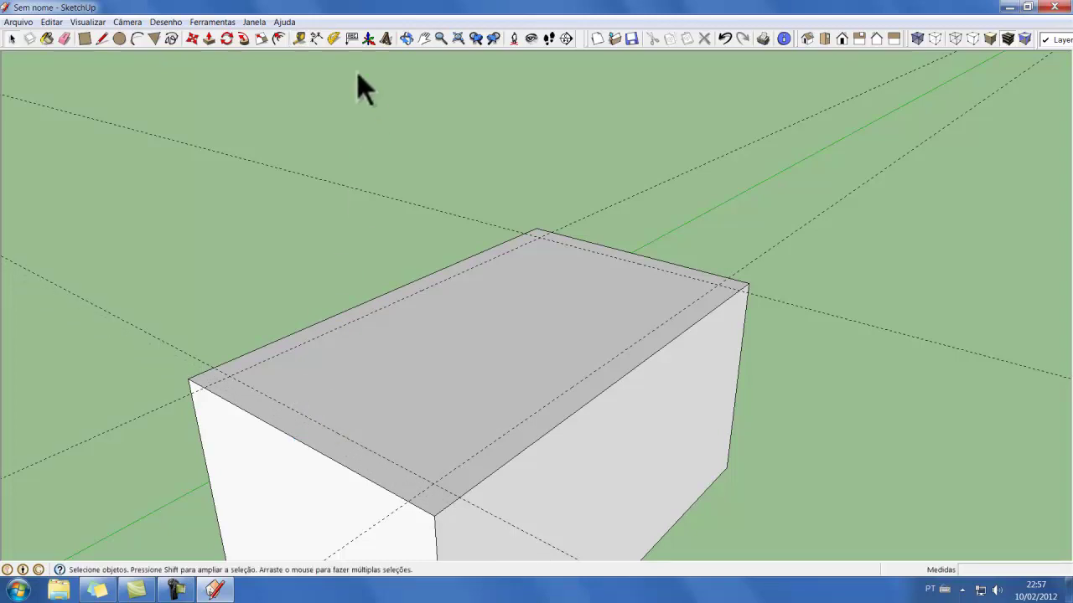
click(298, 39)
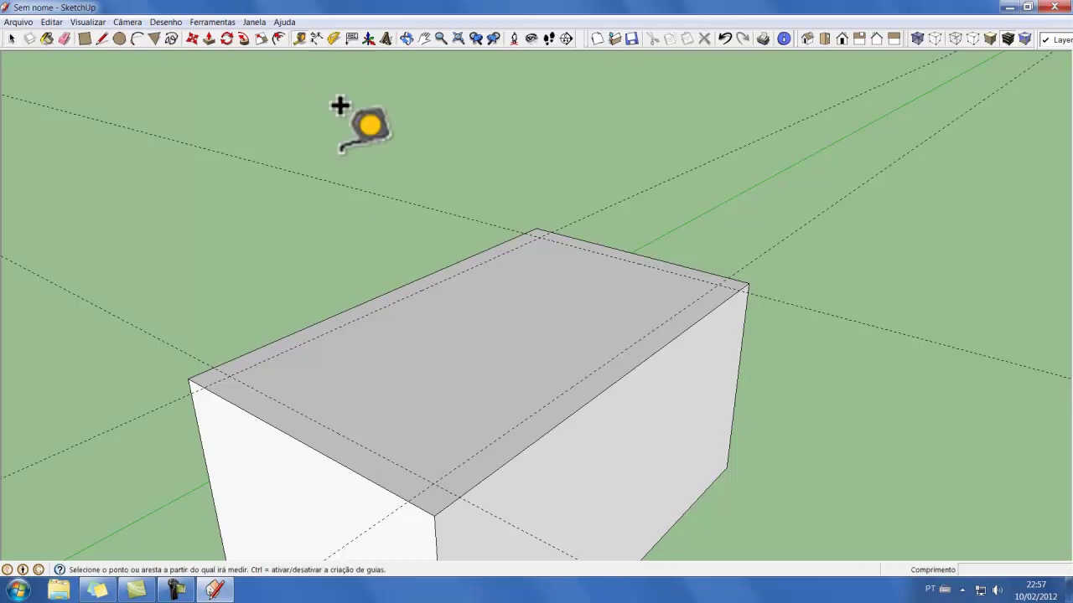
click(390, 246)
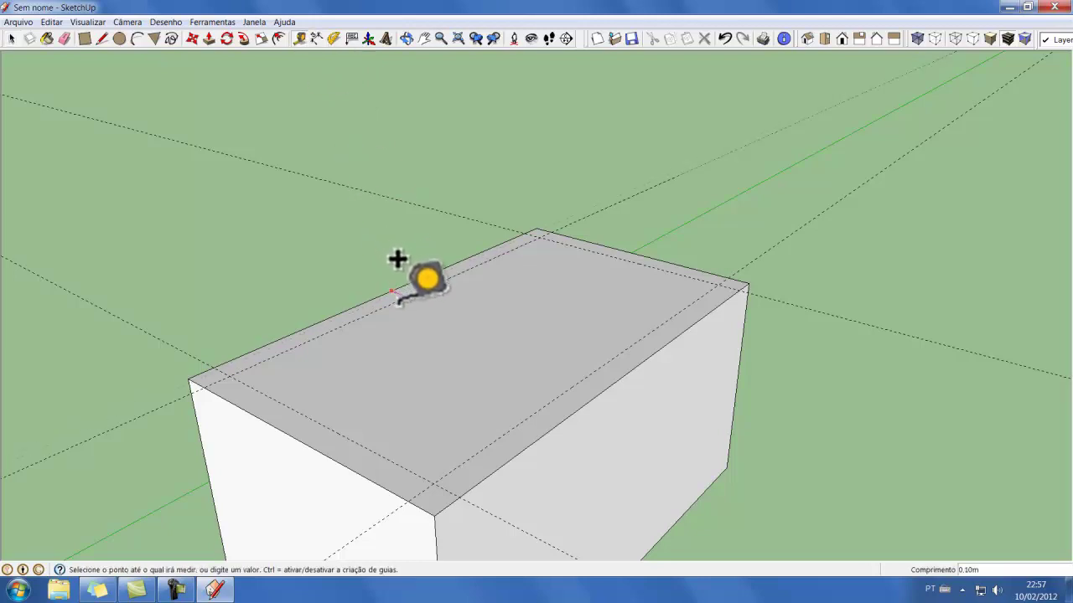
key(space)
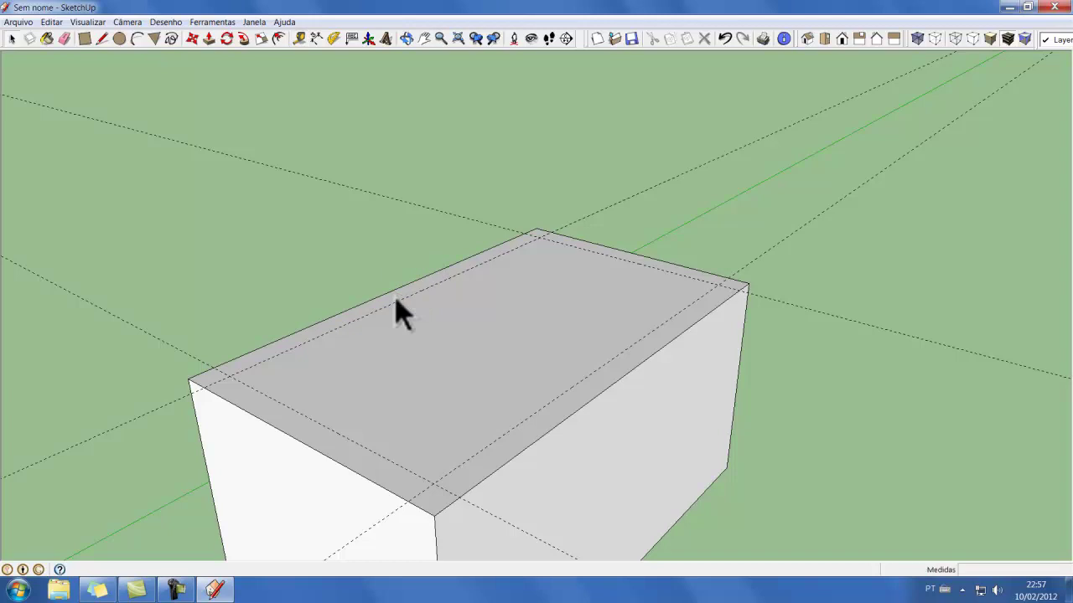
click(298, 40)
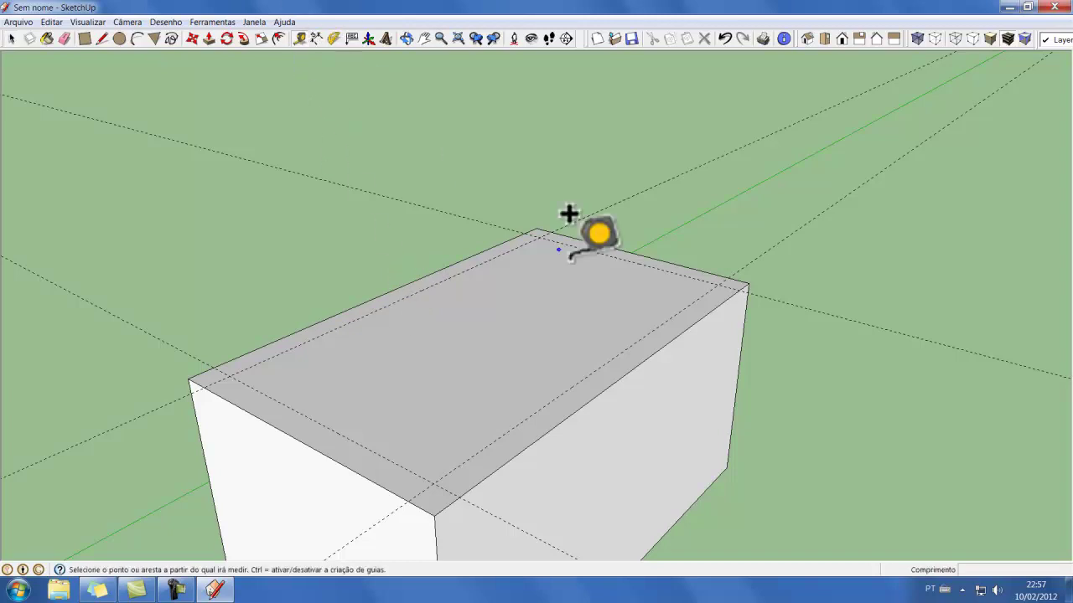
click(624, 252)
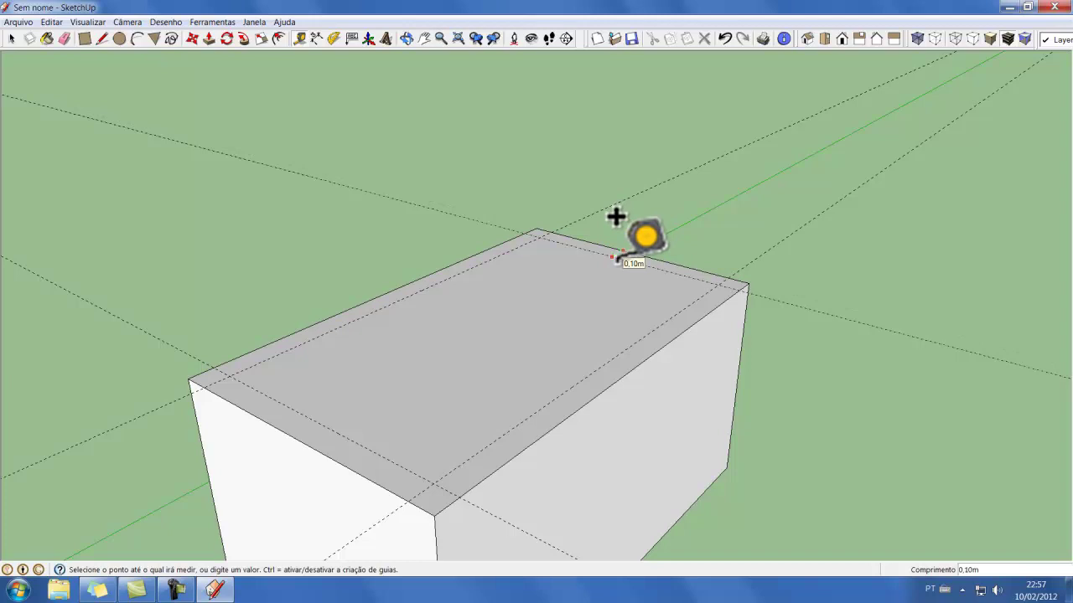
key(space)
click(298, 39)
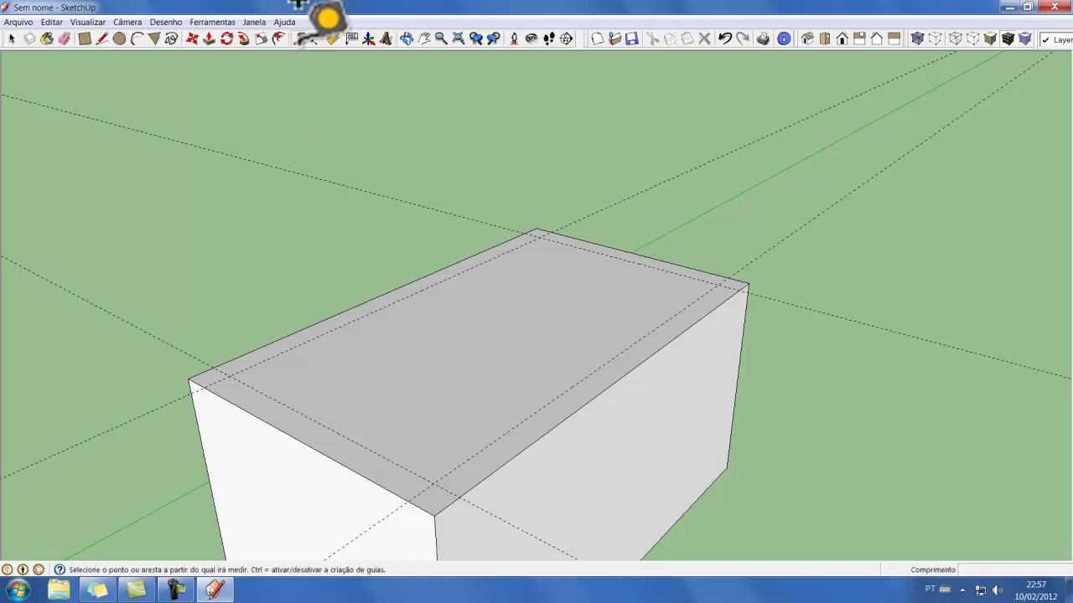
click(592, 399)
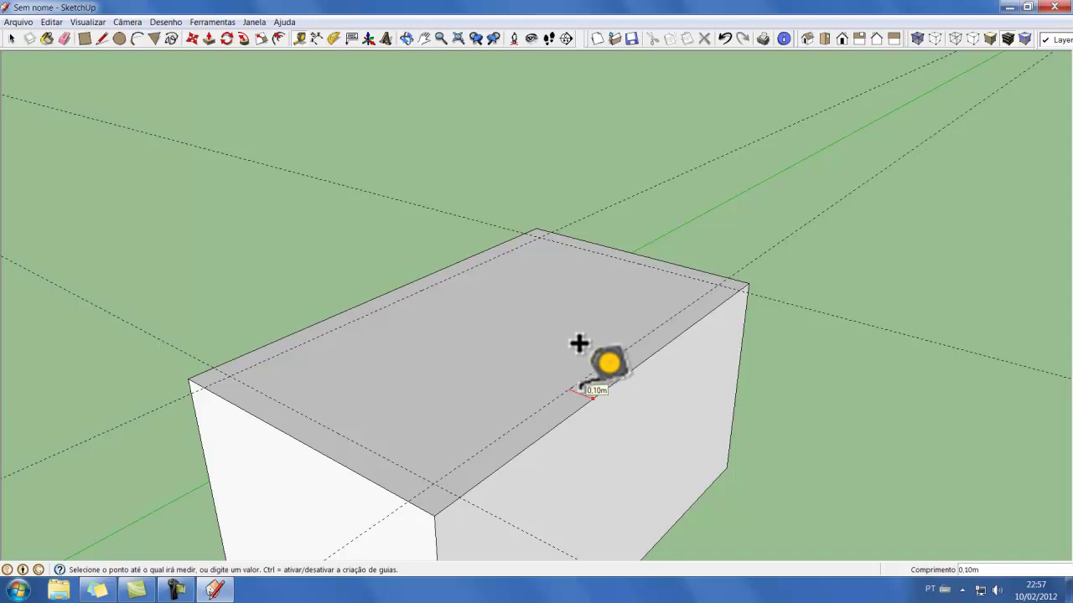
key(space)
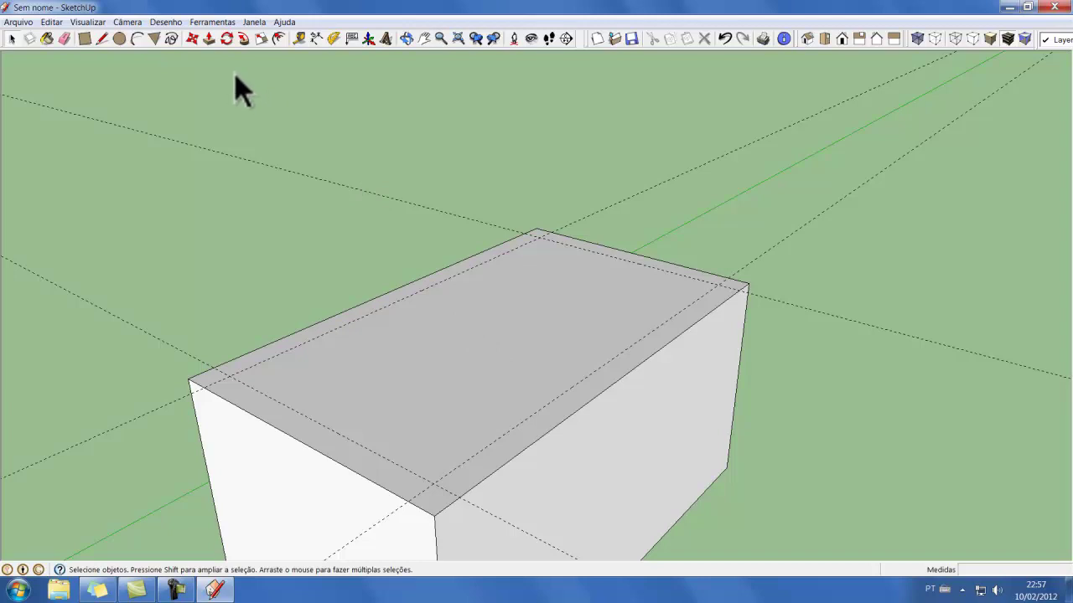
- Draw pencil lines along the right, left, back and front guides across the box top
click(101, 39)
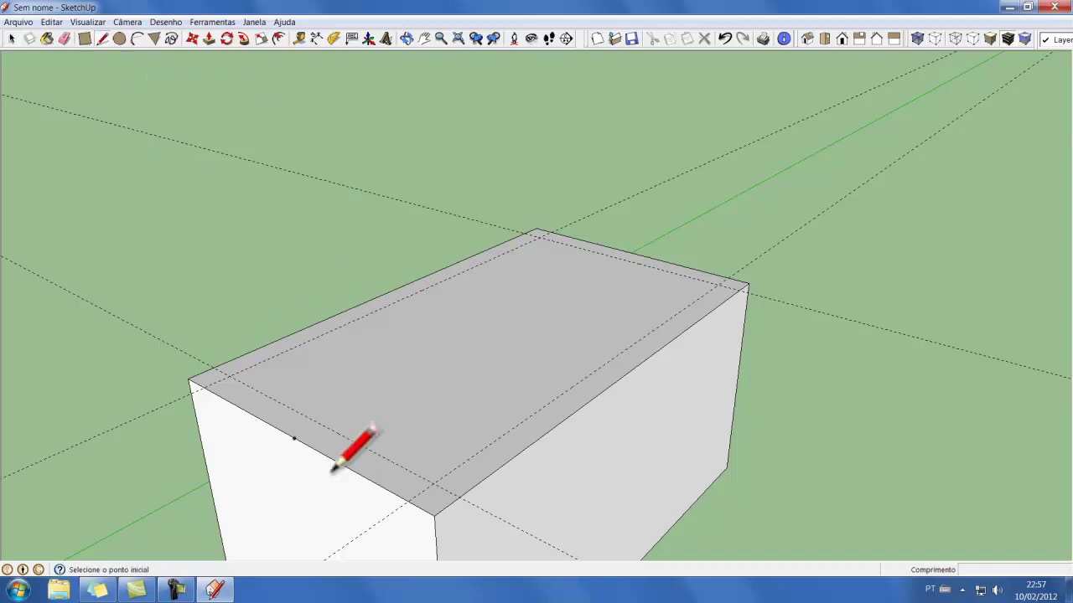
click(409, 501)
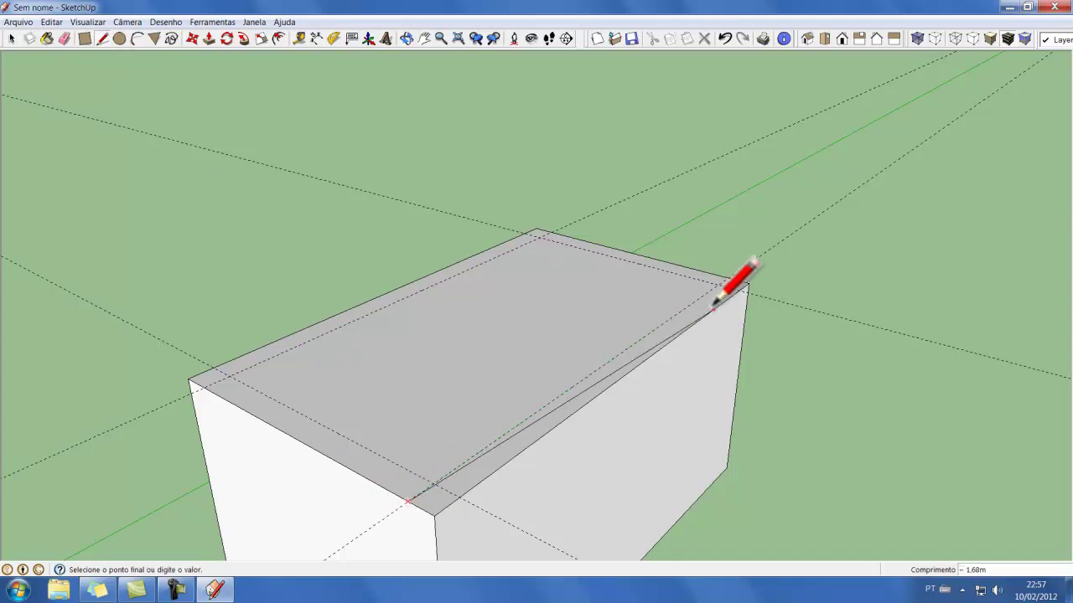
click(734, 283)
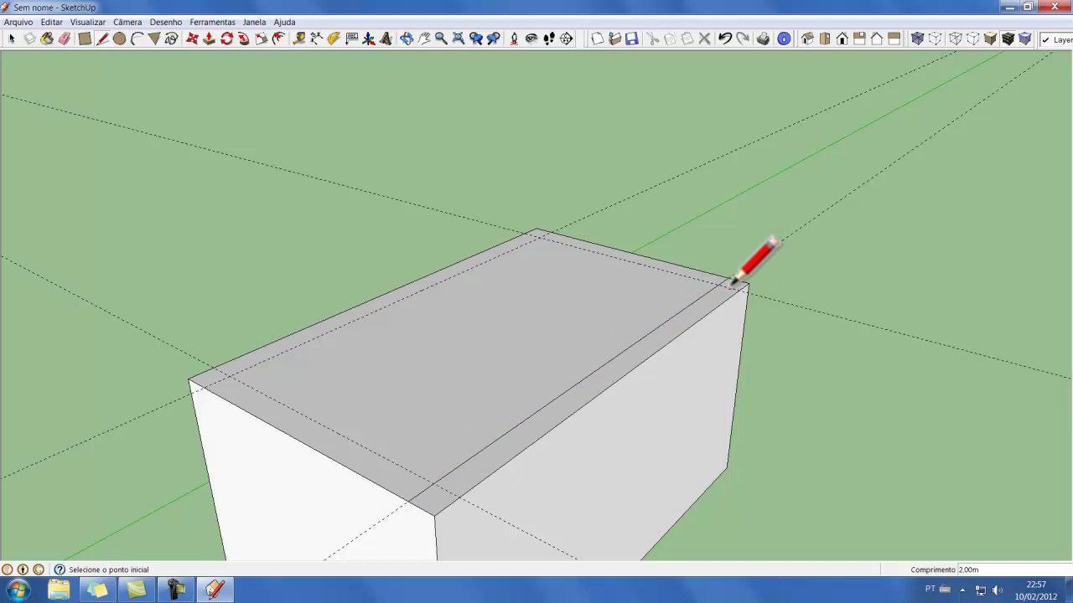
click(203, 387)
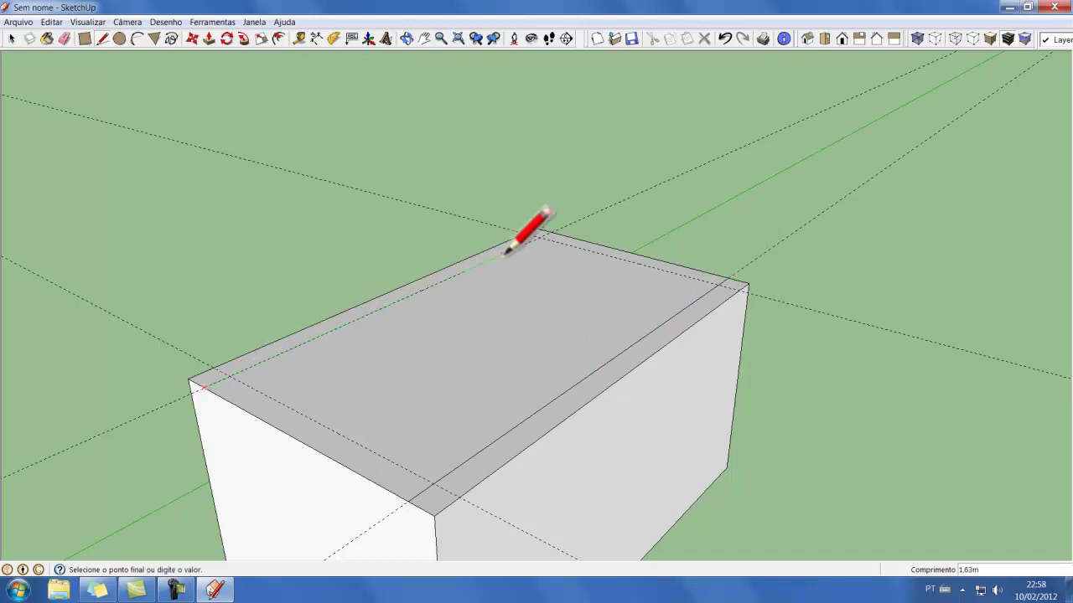
click(552, 229)
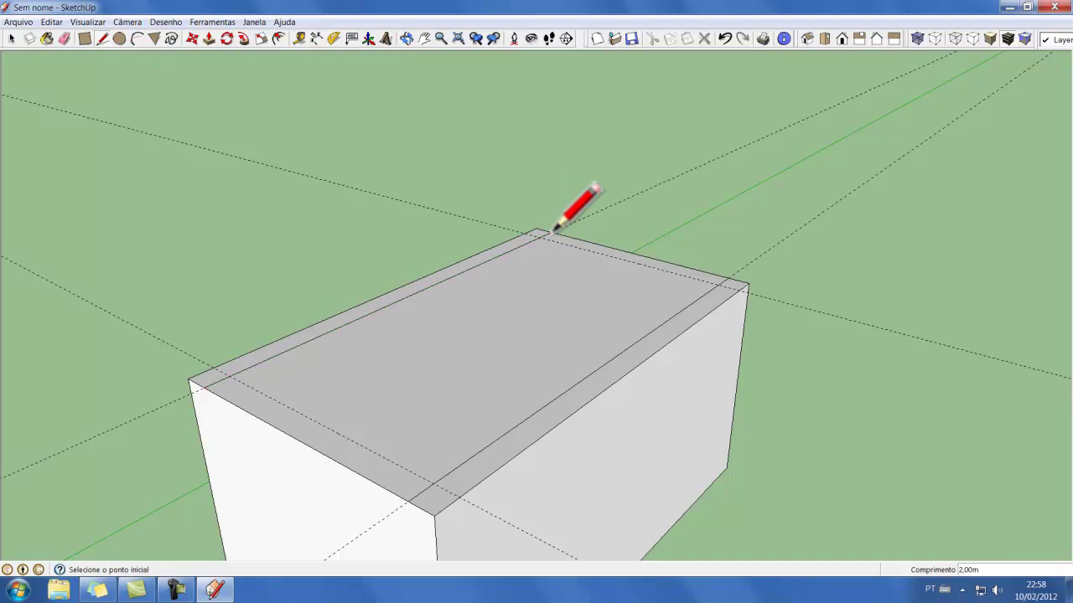
click(742, 289)
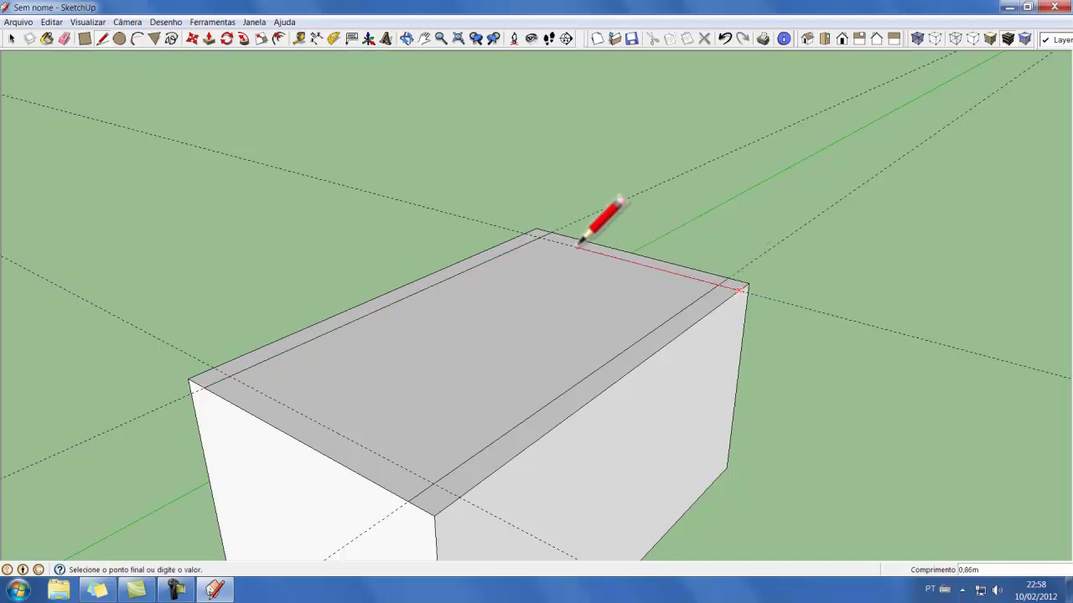
click(526, 232)
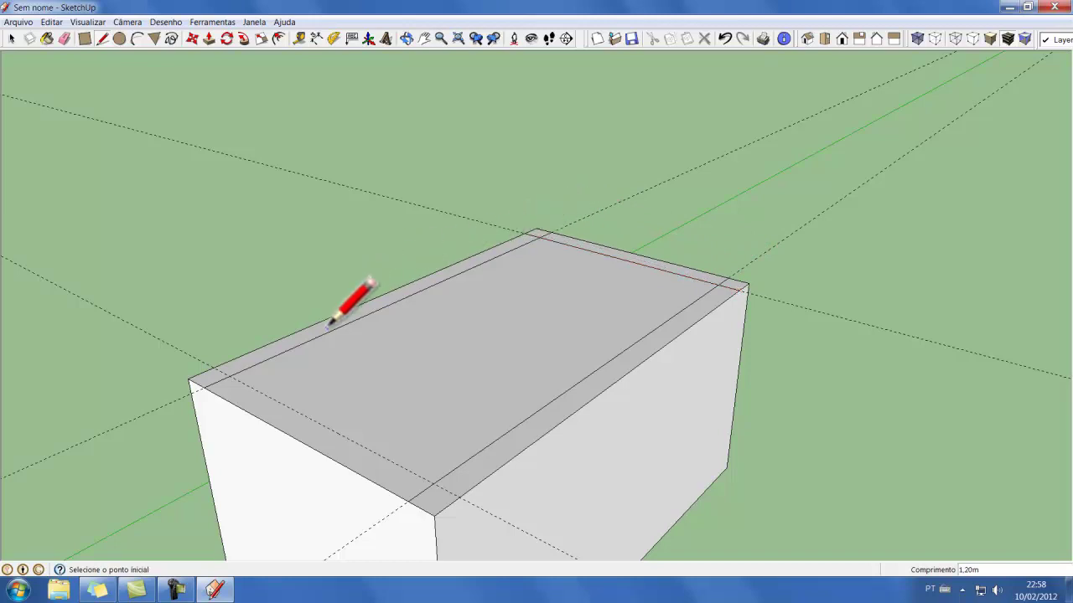
click(215, 369)
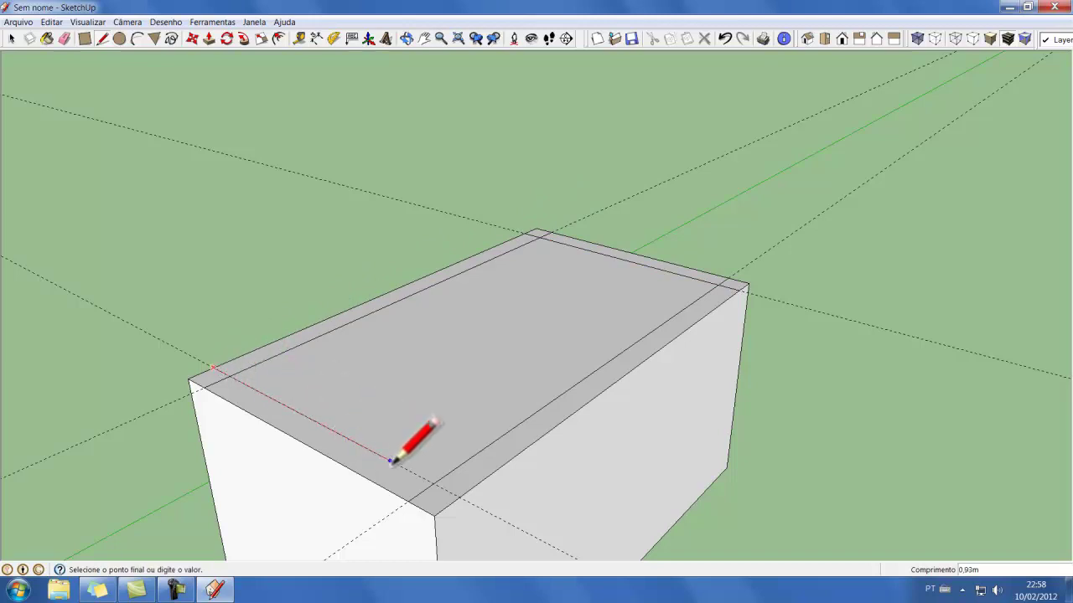
click(459, 497)
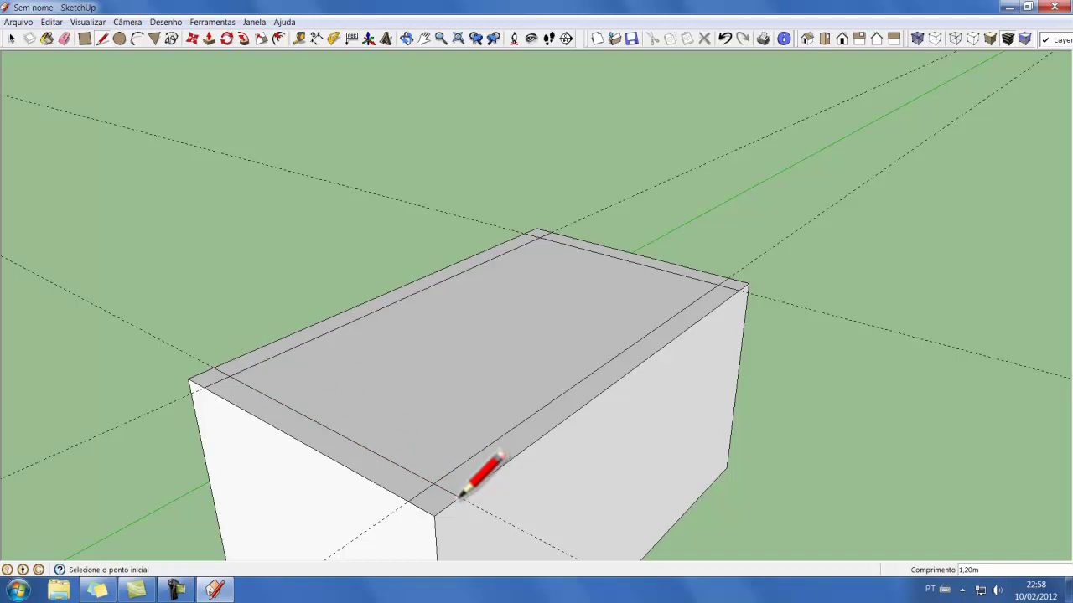
key(space)
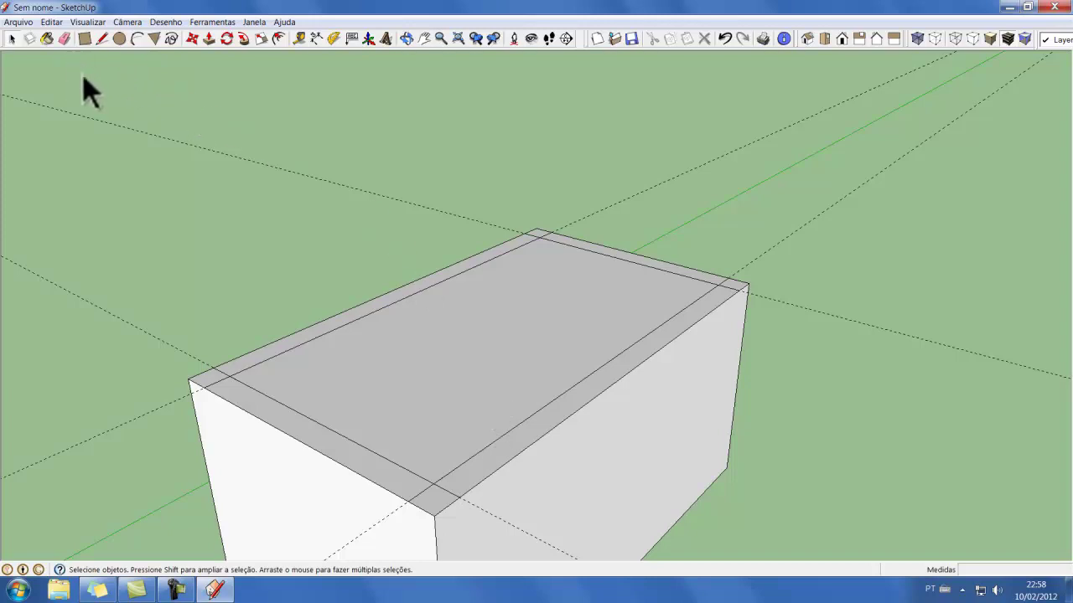
- Erase the dashed guides and long inner edges, keeping only the four corner squares
click(63, 38)
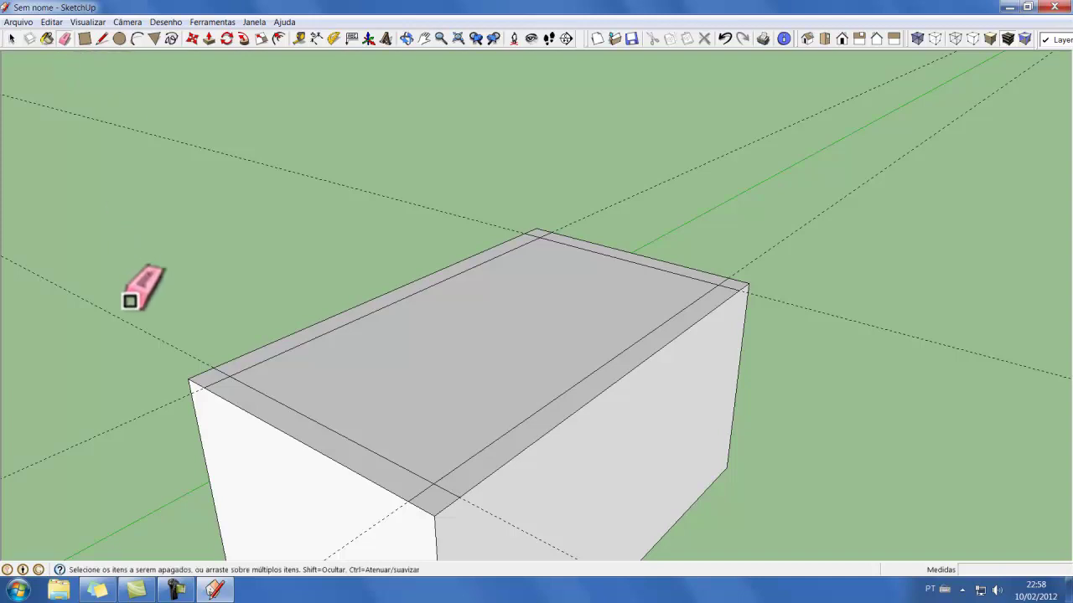
drag(176, 297, 334, 176)
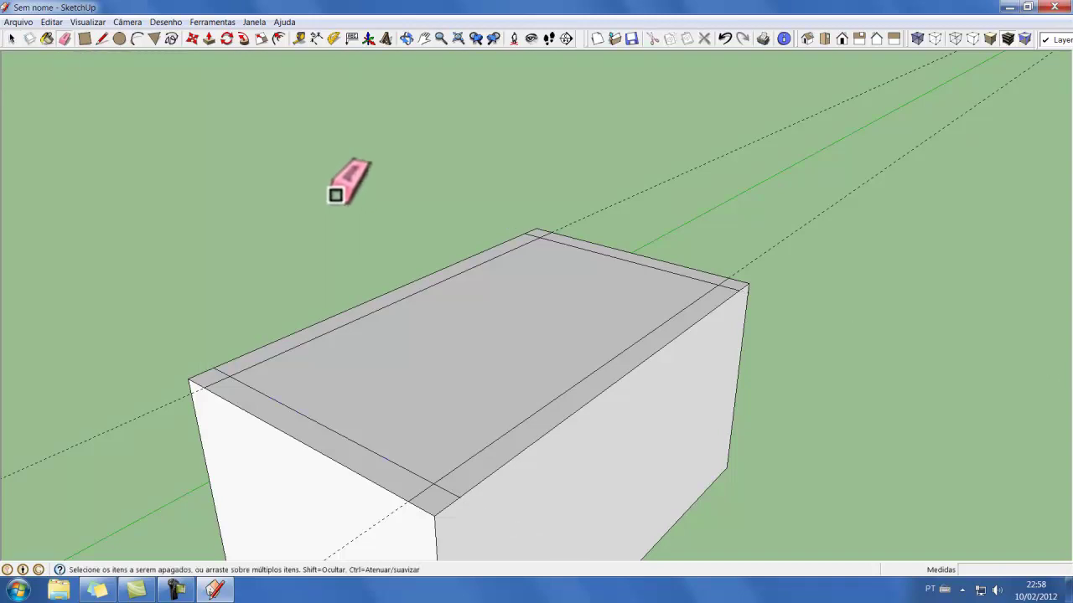
drag(616, 193, 751, 256)
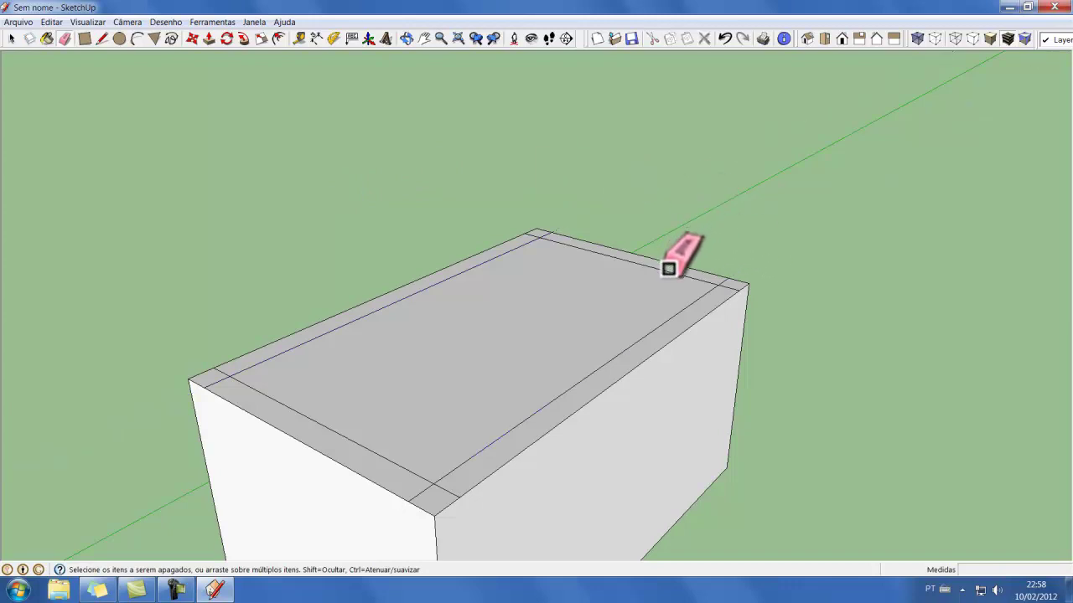
drag(670, 267, 628, 281)
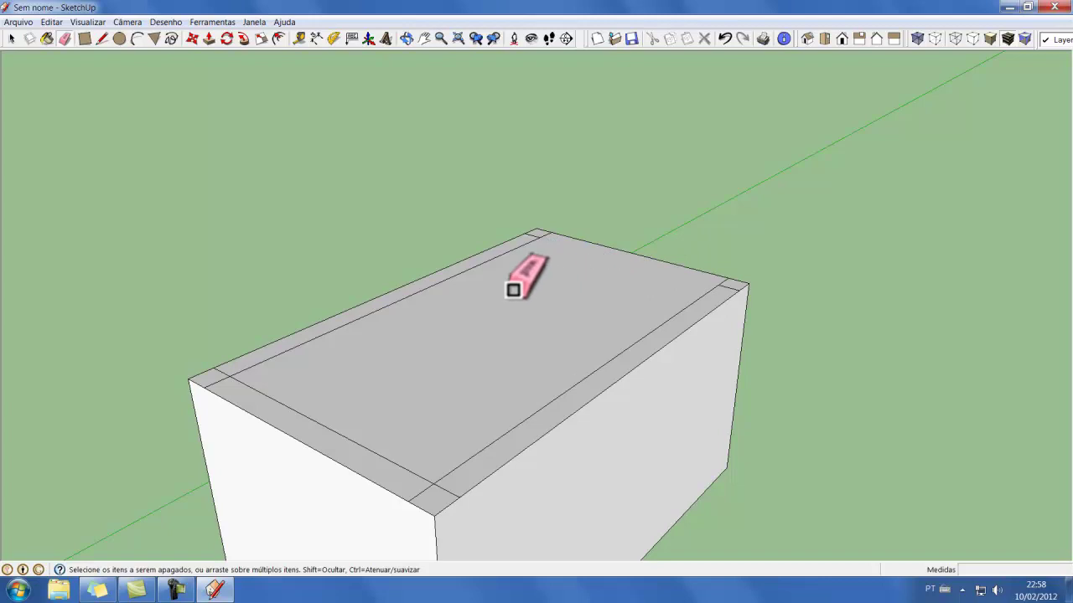
drag(481, 258, 476, 311)
click(331, 421)
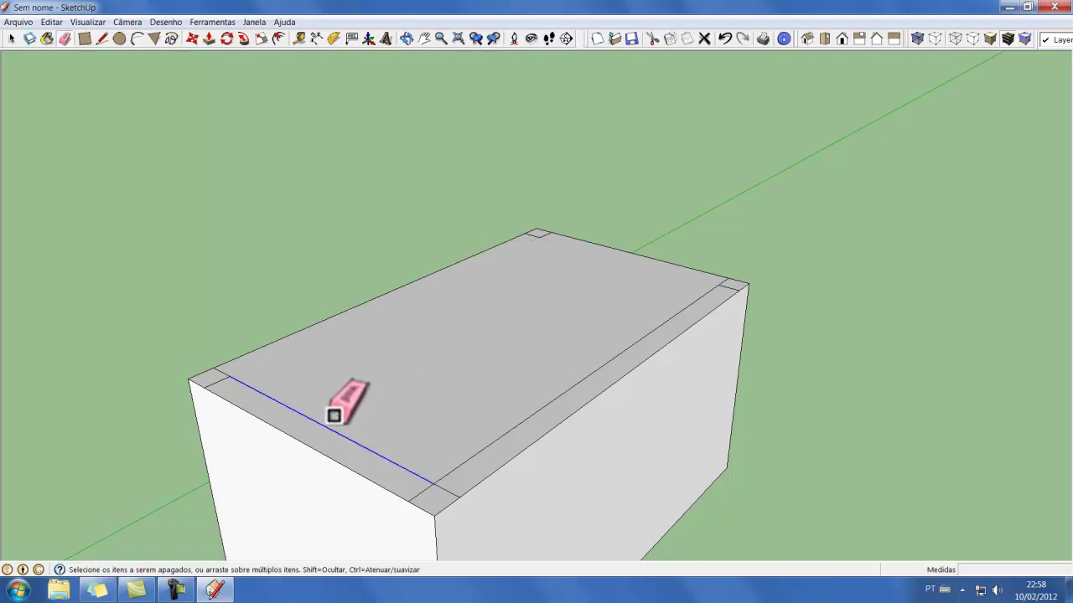
drag(524, 429, 517, 407)
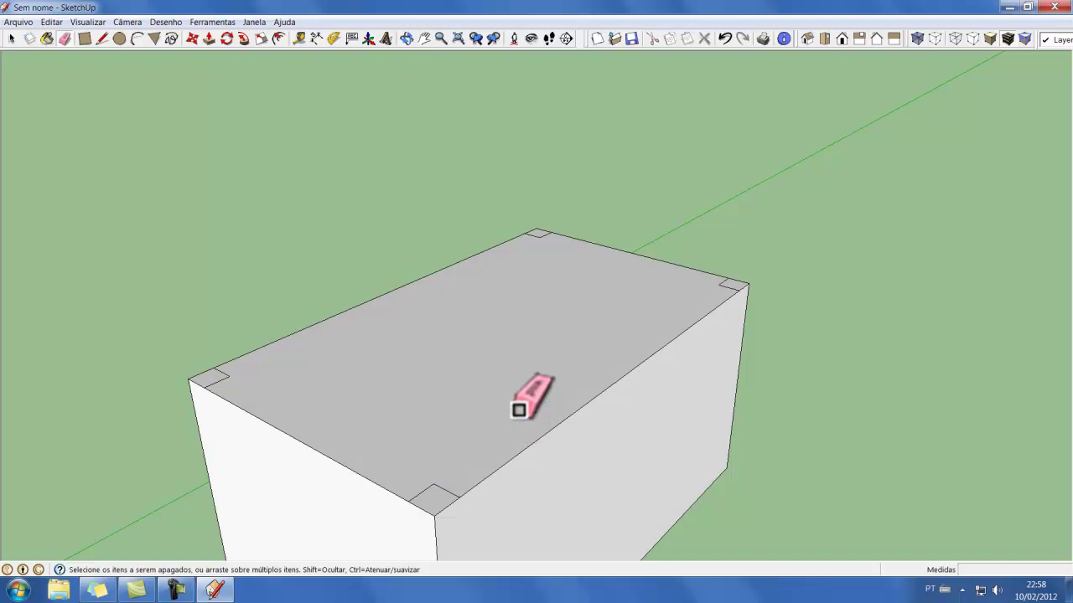
key(space)
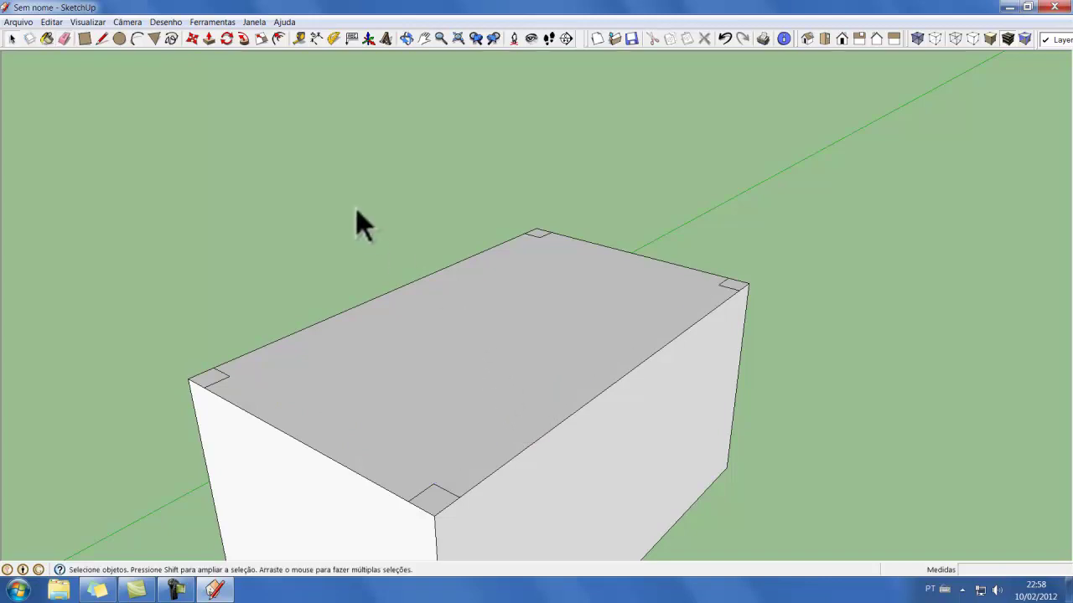
- Push the top face around the corner squares down 0.98 m, leaving four corner posts
click(450, 328)
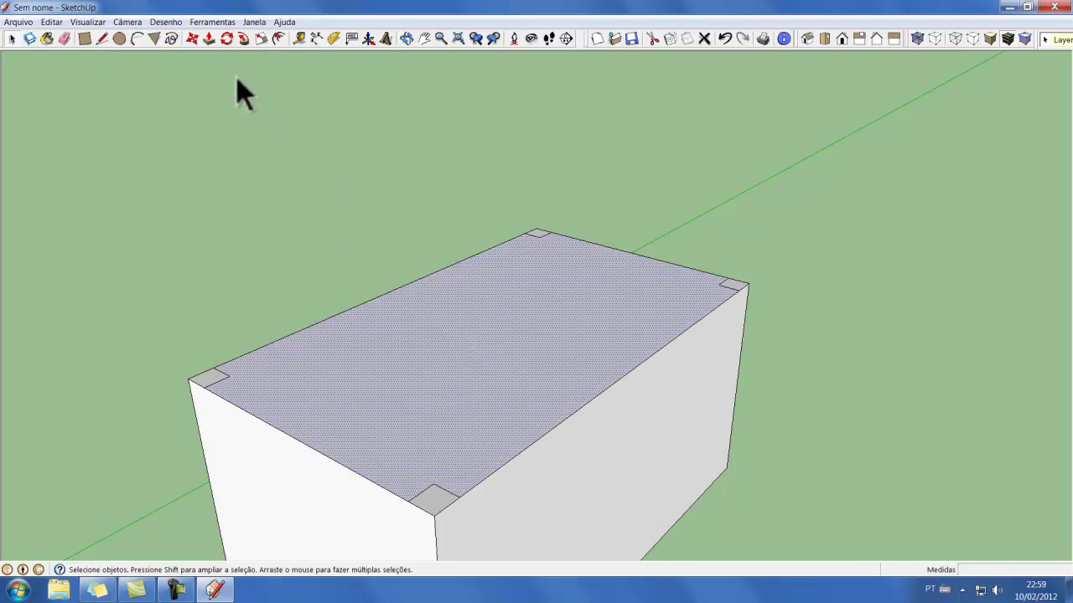
click(209, 39)
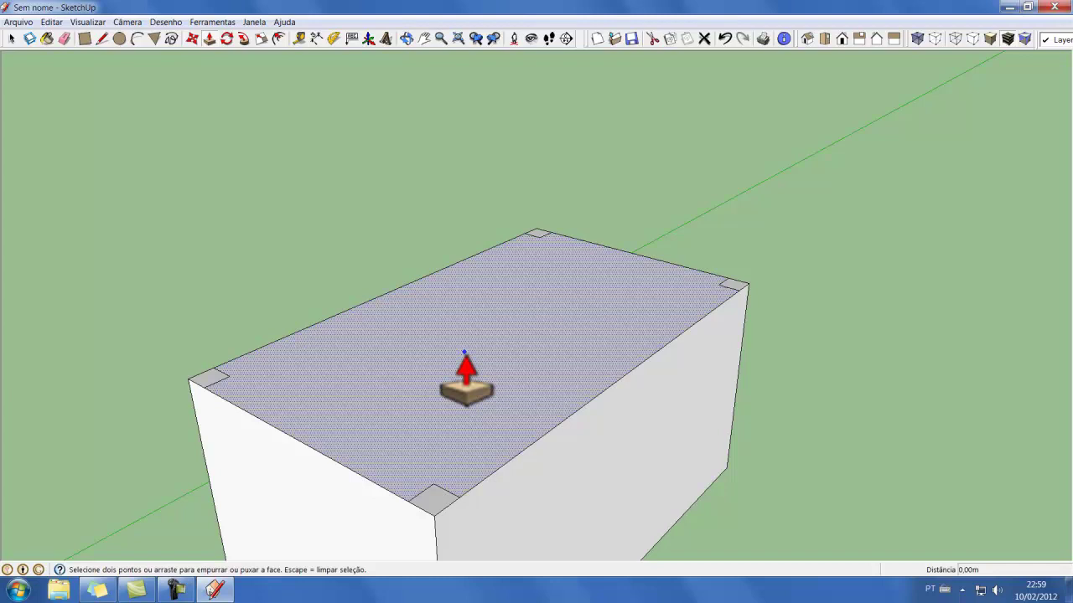
click(475, 396)
text(0)
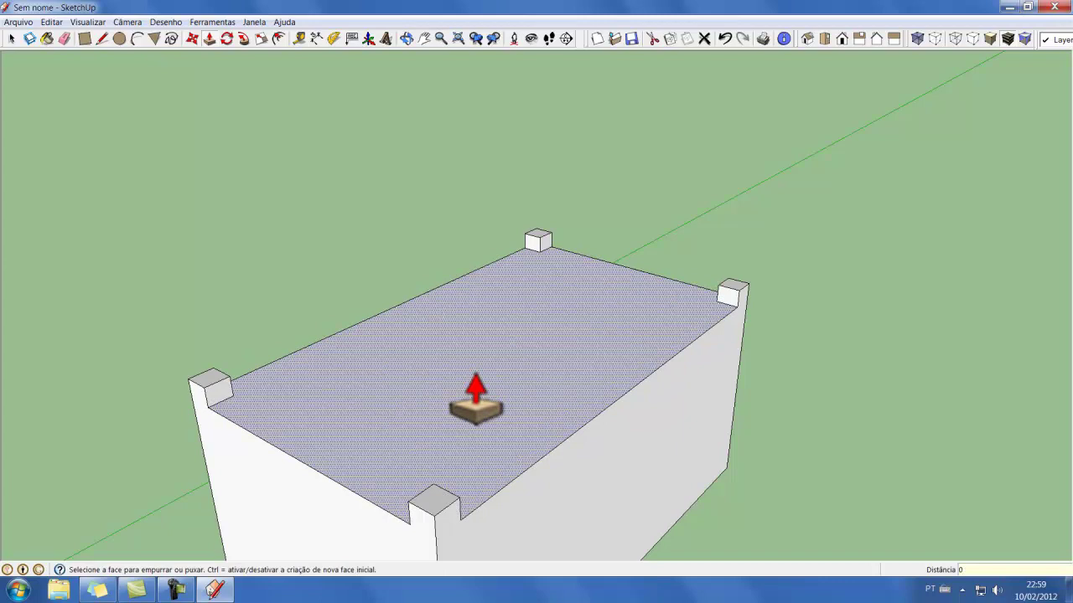
text(,98)
key(Return)
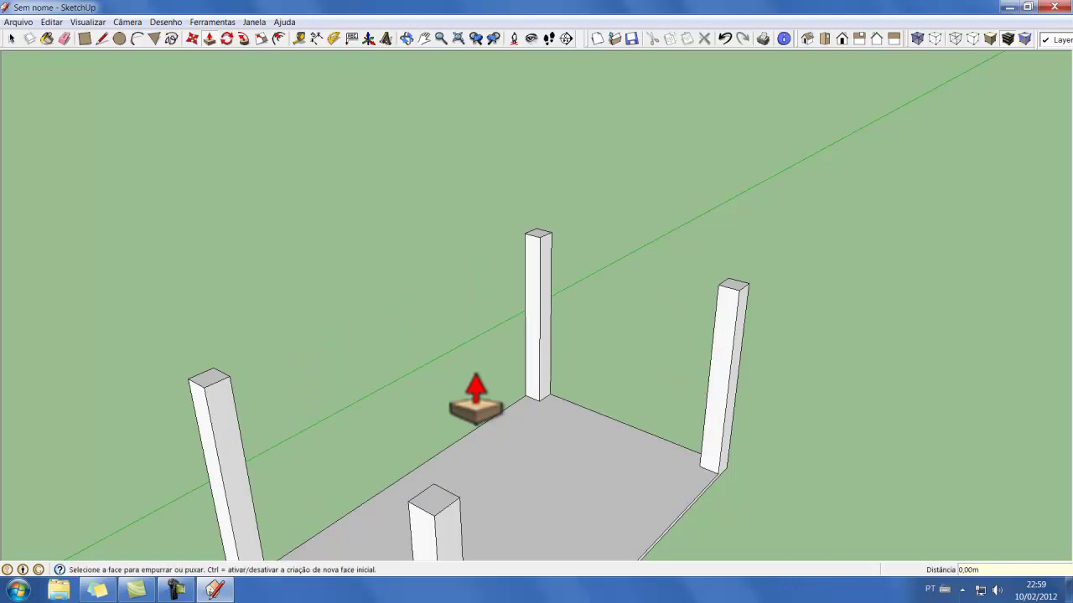
key(space)
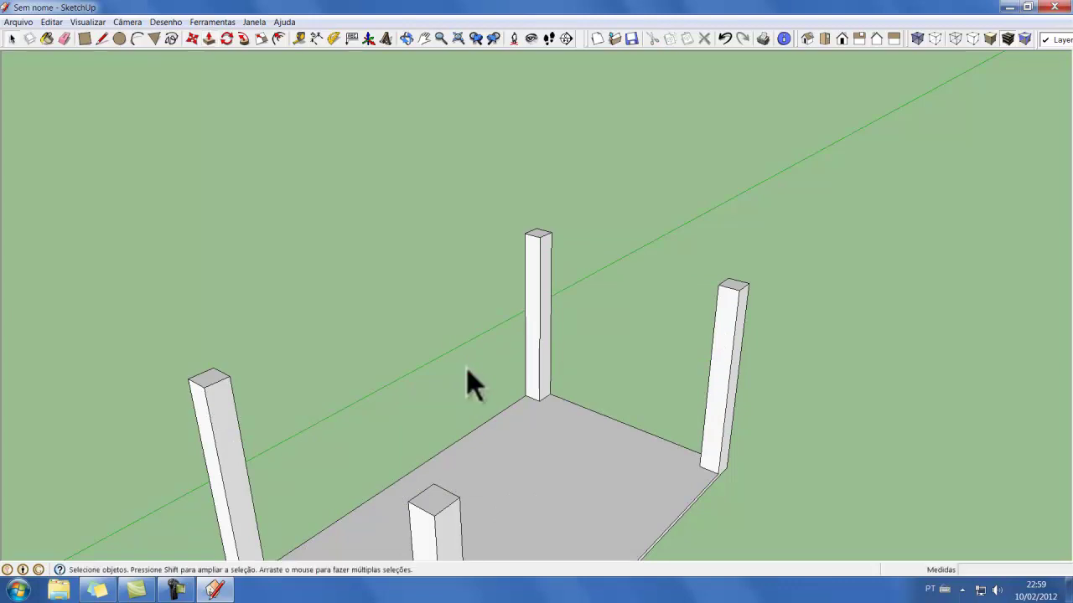
- Pan, zoom out and orbit to frame the whole upside-down table and axes
shift+middle_drag(448, 376, 496, 201)
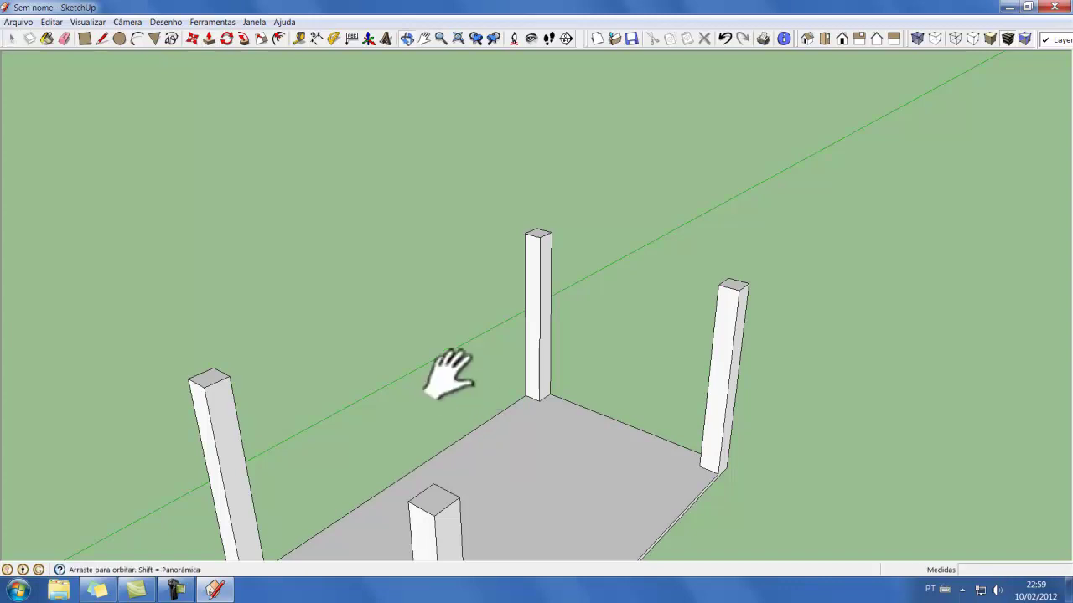
scroll(499, 211, down, 5)
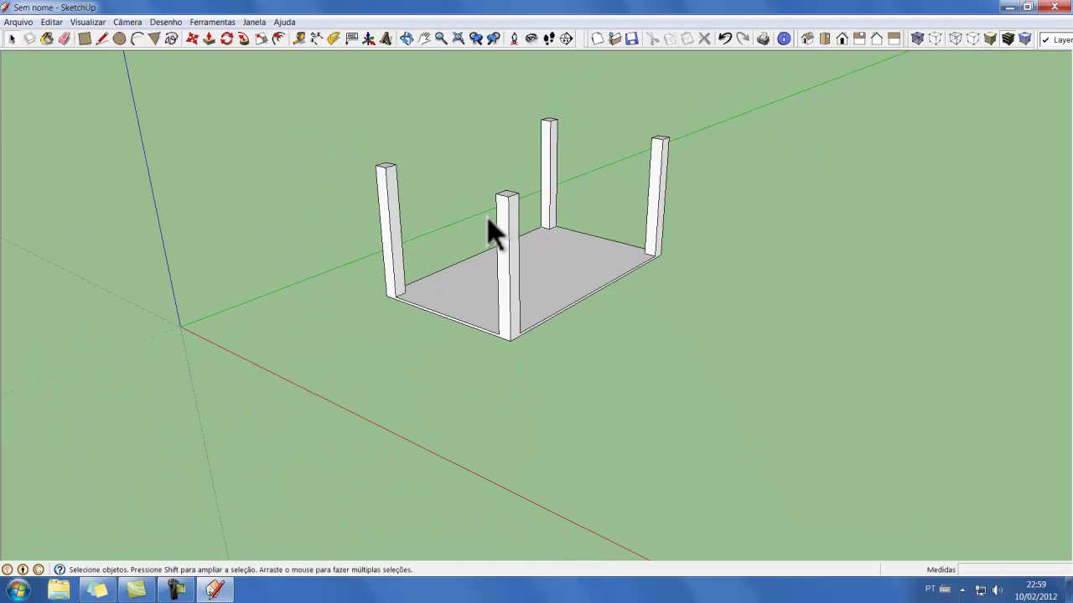
shift+middle_drag(493, 233, 487, 220)
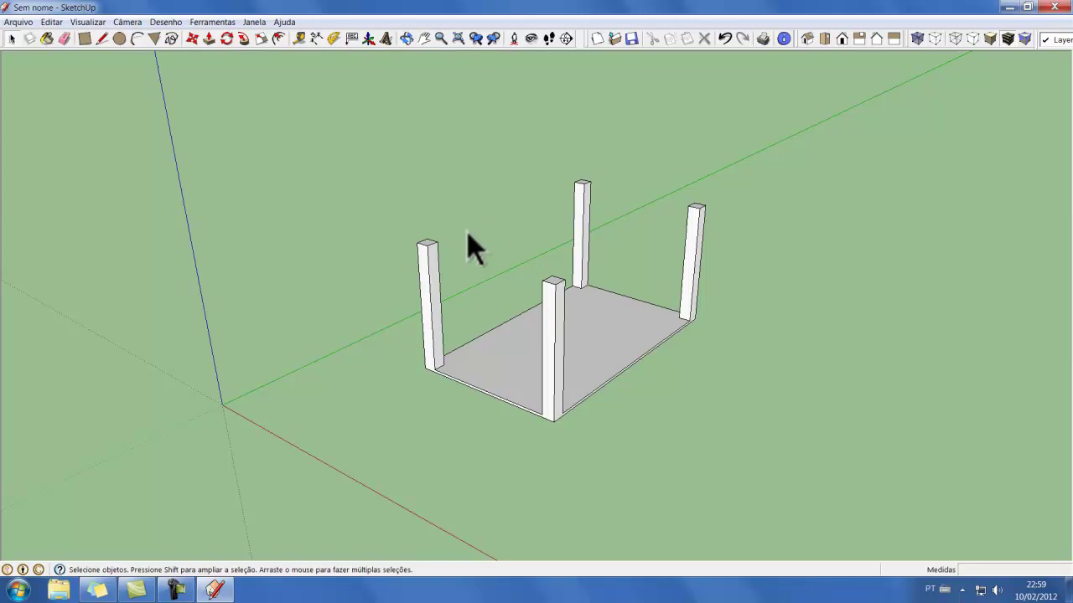
shift+middle_drag(457, 229, 463, 182)
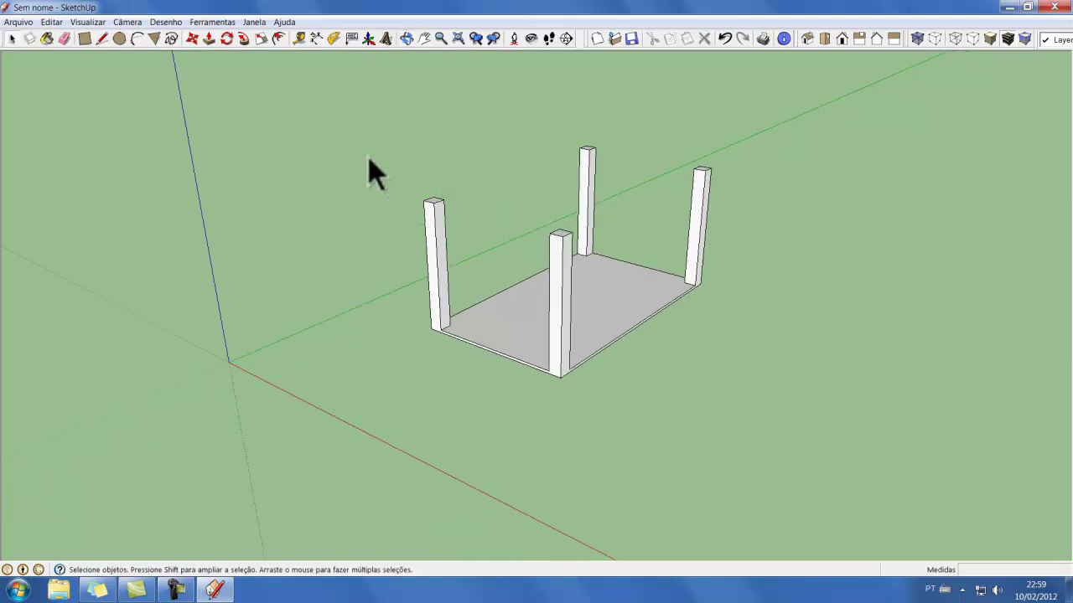
- Open the Shadow Settings window with full details showing time 13:30, date 8/11, light 80 and dark 45
click(254, 22)
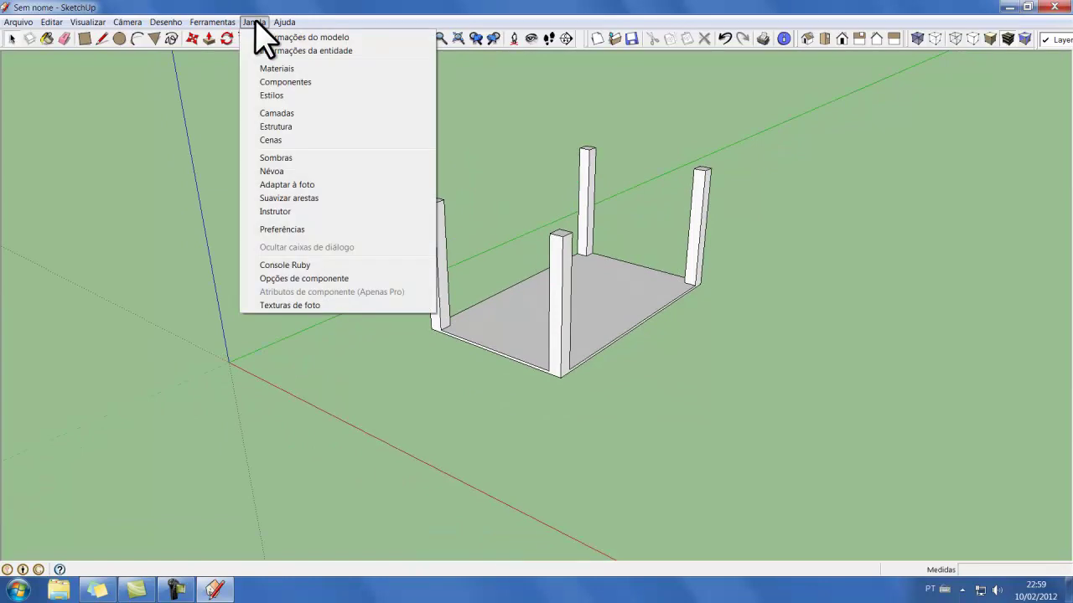
click(287, 158)
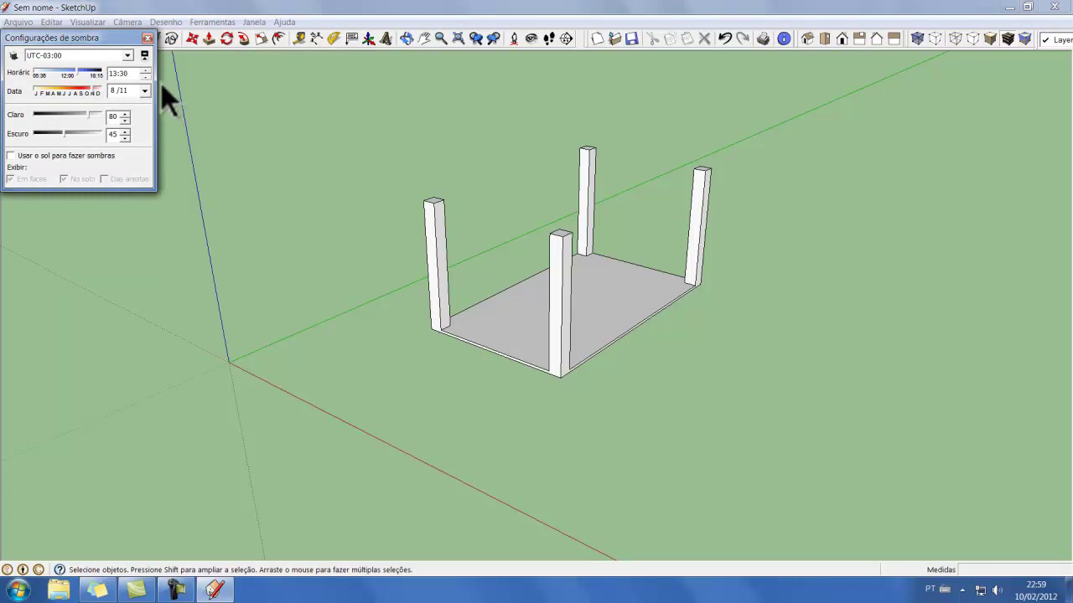
click(145, 55)
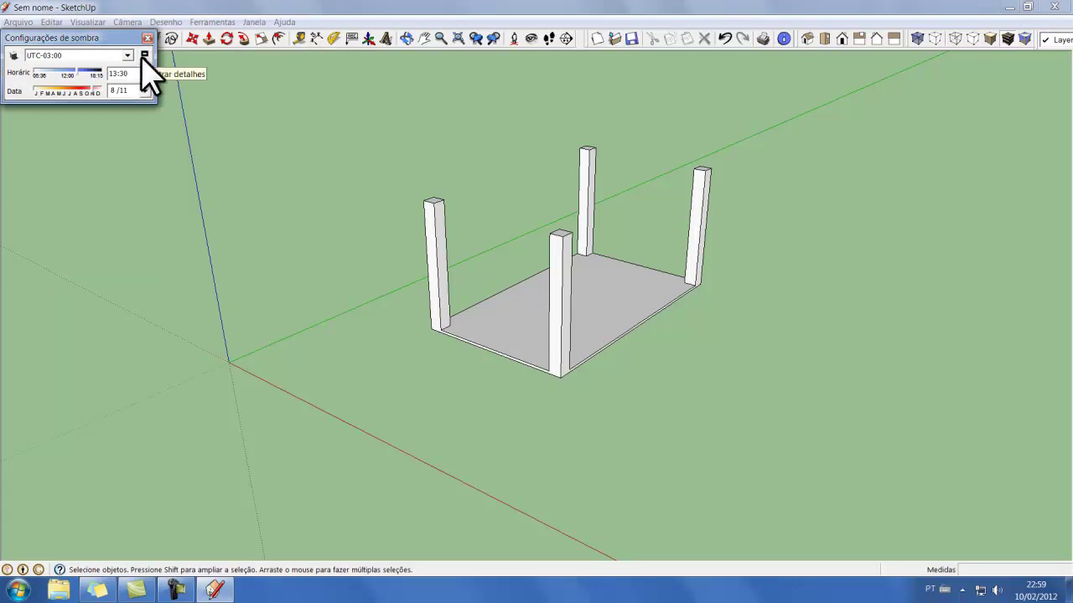
click(144, 55)
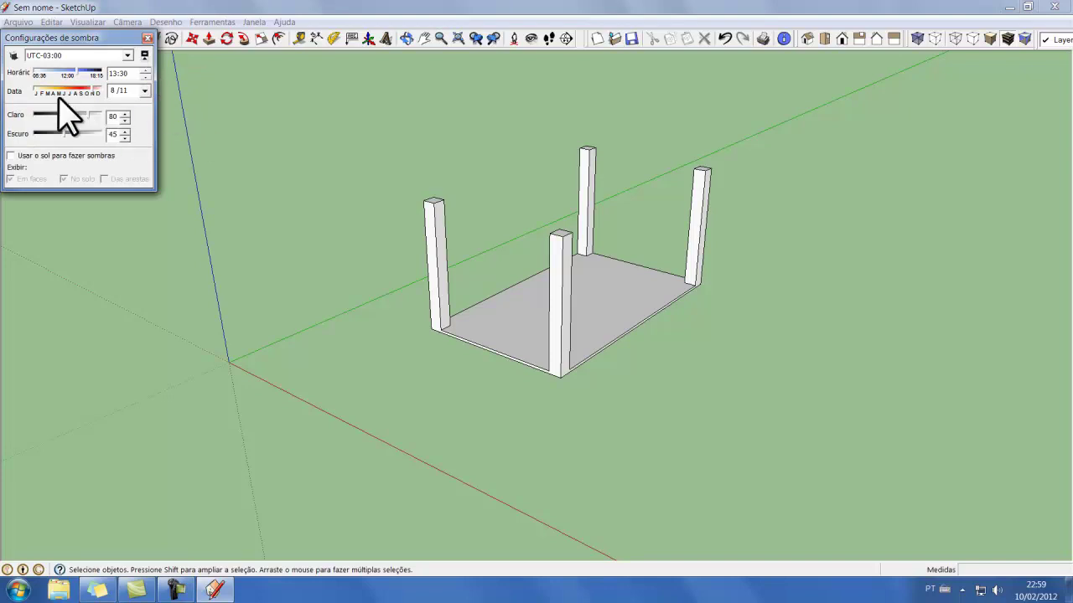
- Turn on shadows at 14:17 with light 79, dark 46, and sun shading of faces enabled
click(14, 56)
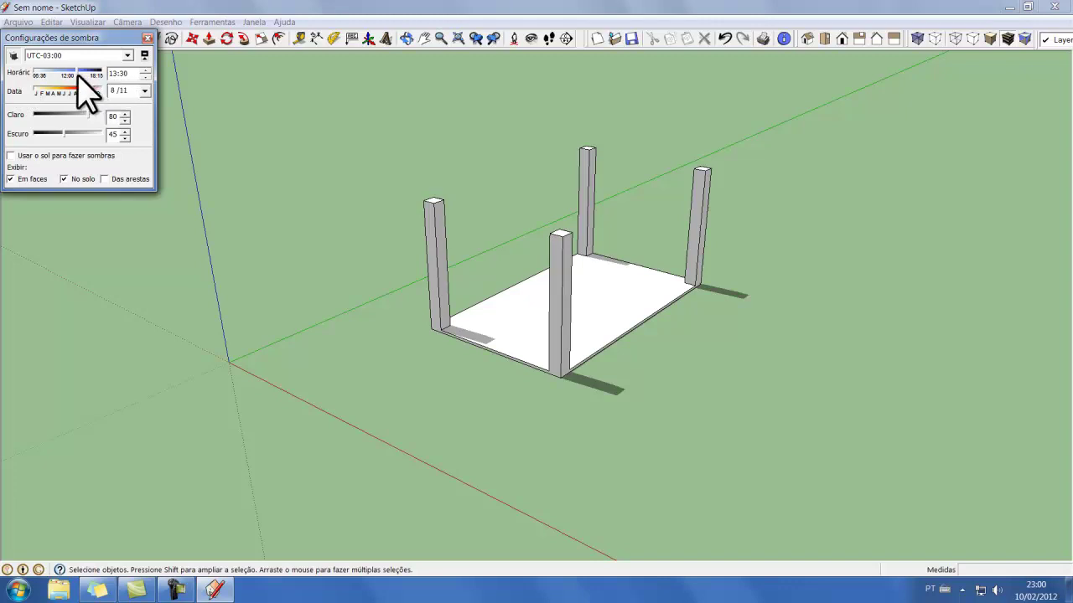
drag(76, 71, 81, 72)
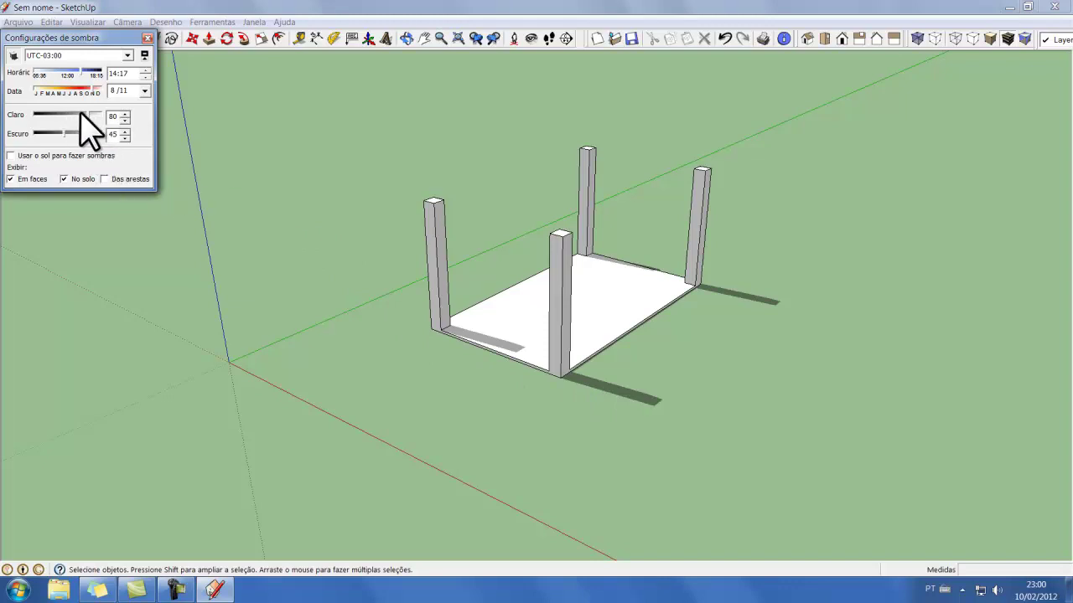
mouse_move(88, 115)
mouse_down()
mouse_move(51, 114)
mouse_move(89, 114)
mouse_up()
drag(61, 132, 65, 134)
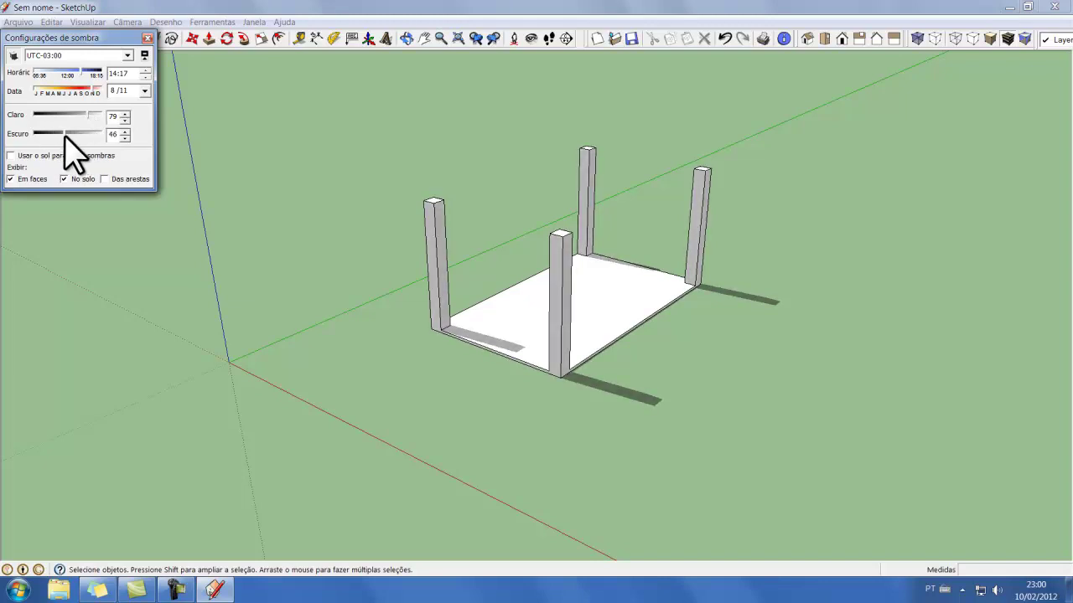
click(10, 155)
- Close the shadow settings, select the whole table with a triple-click, and activate the Scale tool
click(147, 37)
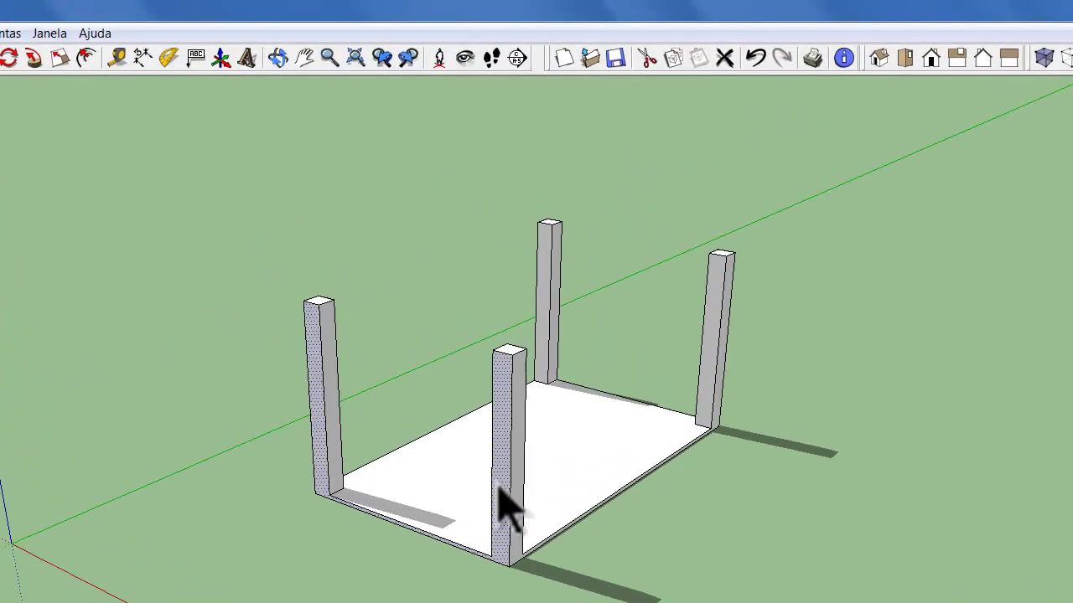
triple_click(503, 489)
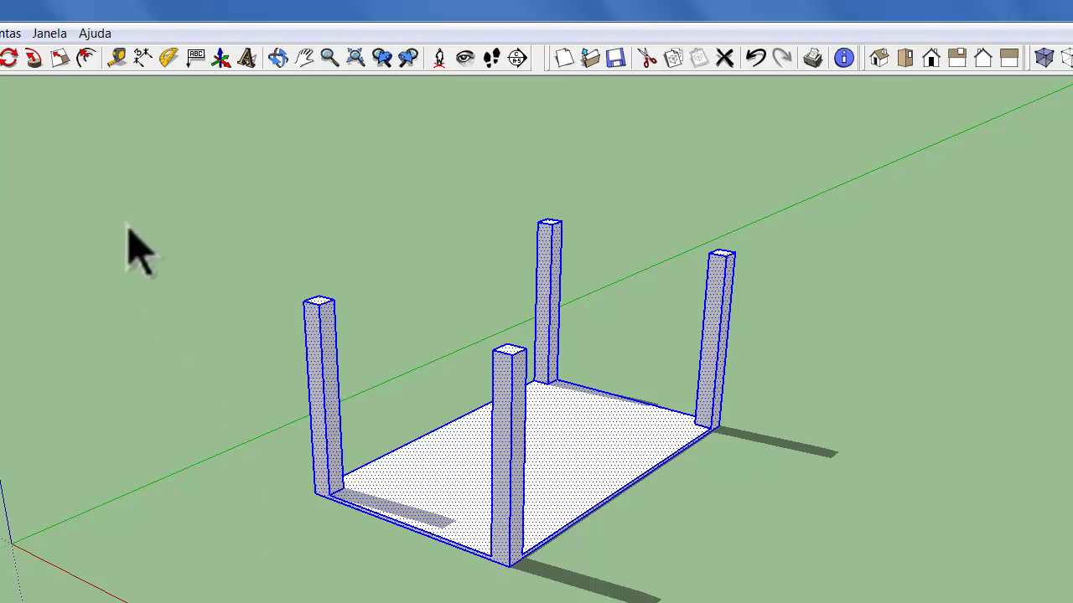
click(54, 60)
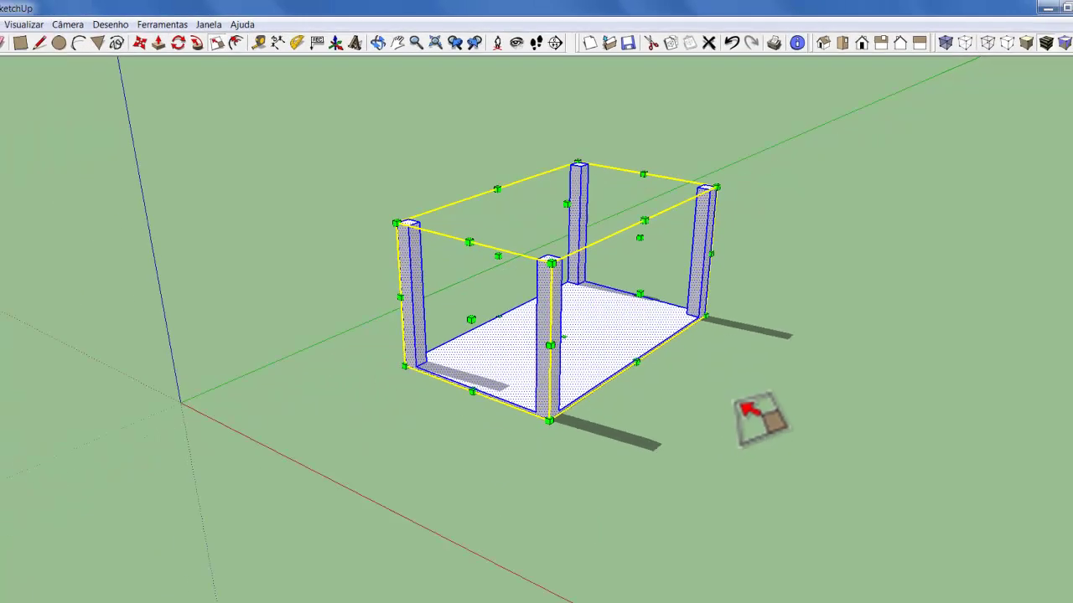
- Drag the top blue-axis Scale grip down past the base to mirror the table upright
key(o)
middle_drag(713, 368, 666, 371)
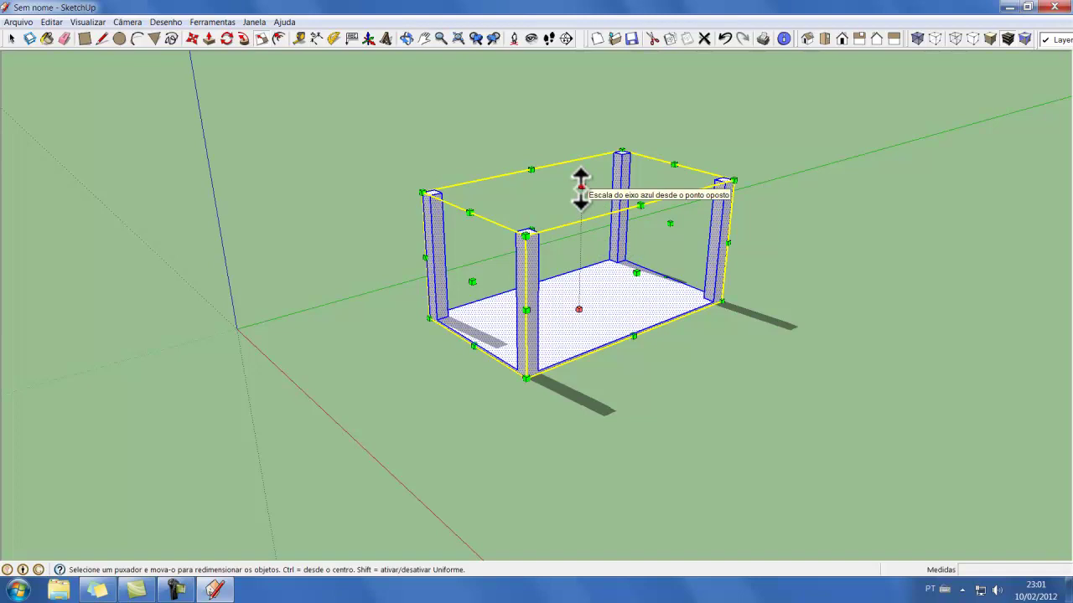
drag(580, 190, 581, 211)
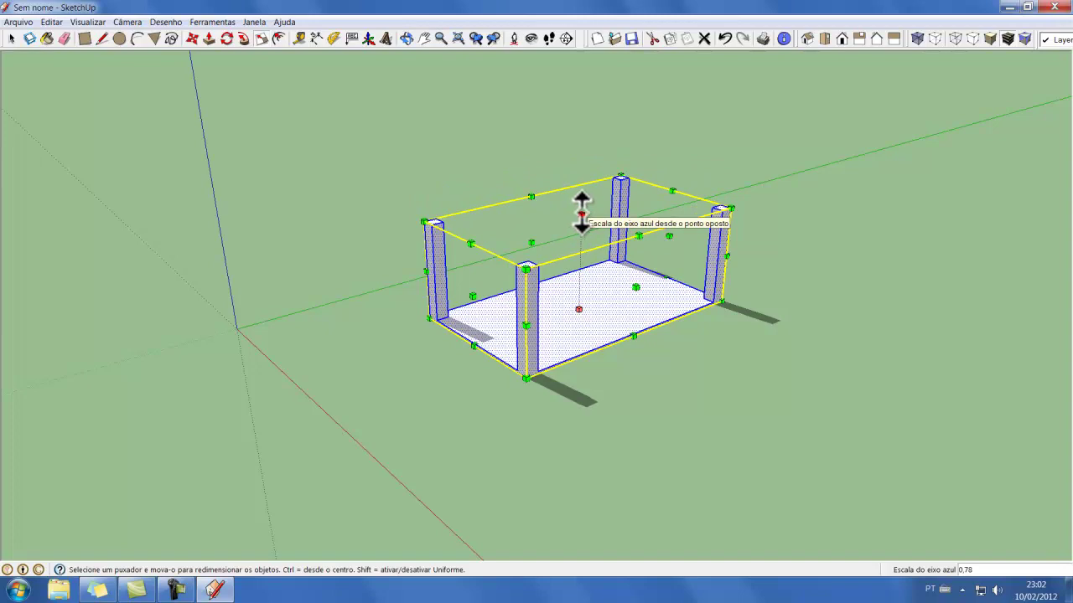
drag(579, 215, 584, 294)
mouse_move(338, 228)
mouse_down()
mouse_move(327, 498)
mouse_move(344, 355)
mouse_move(354, 402)
mouse_move(344, 511)
mouse_move(348, 433)
mouse_up()
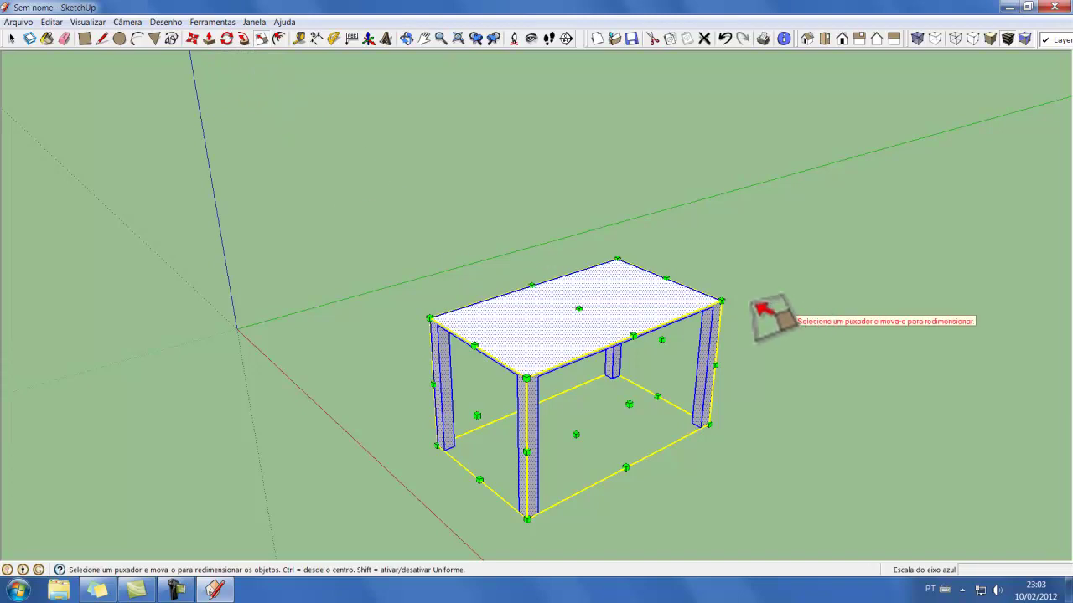
- Clear the selection, orbit to a lower view, and reselect the whole table
key(space)
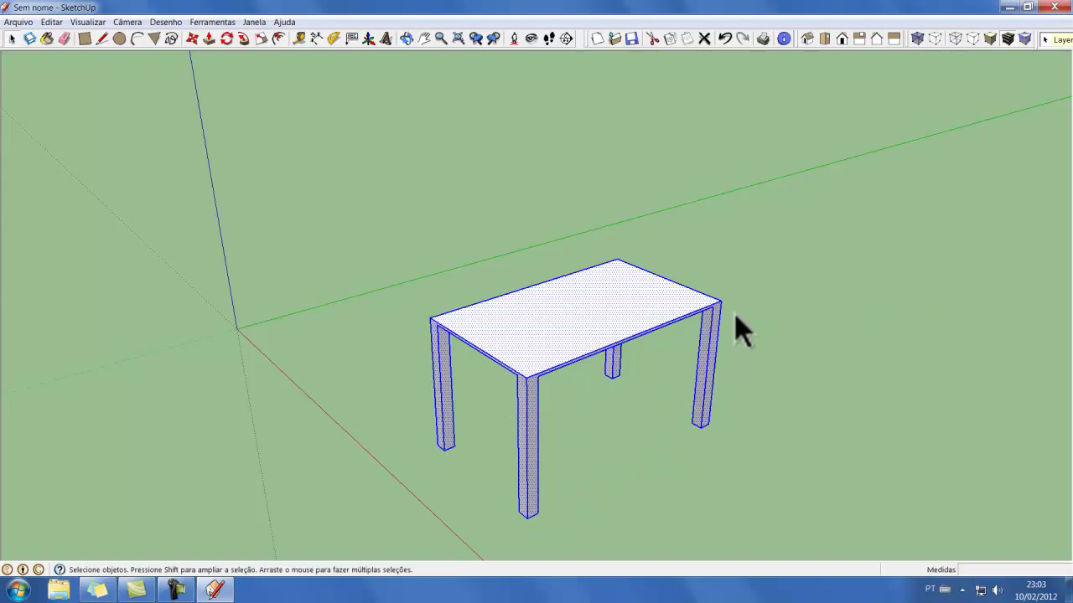
click(745, 323)
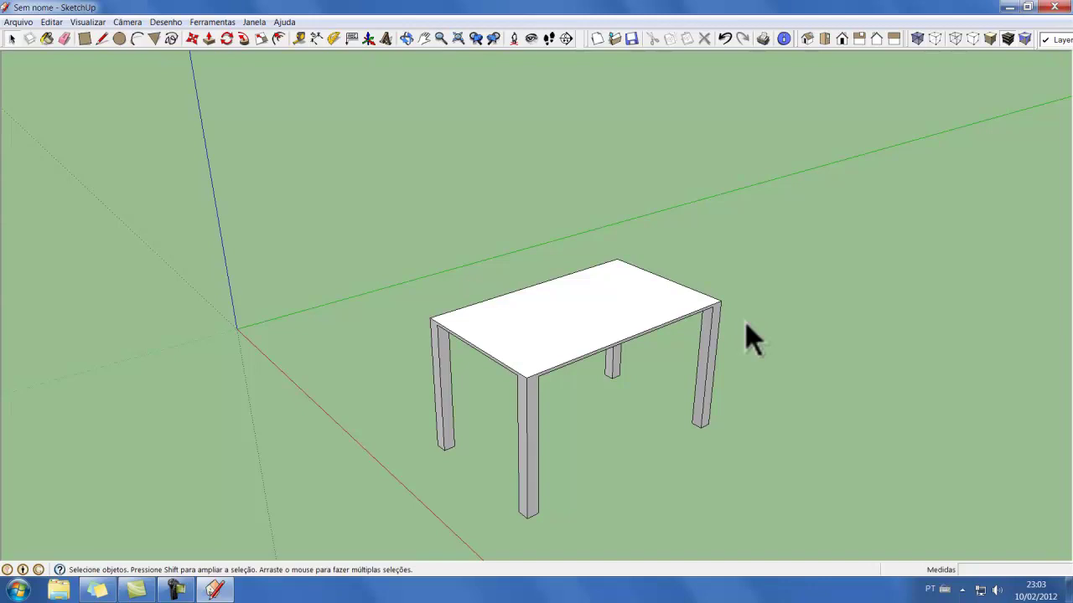
mouse_move(771, 364)
middle_down()
mouse_move(755, 293)
mouse_move(765, 303)
middle_up()
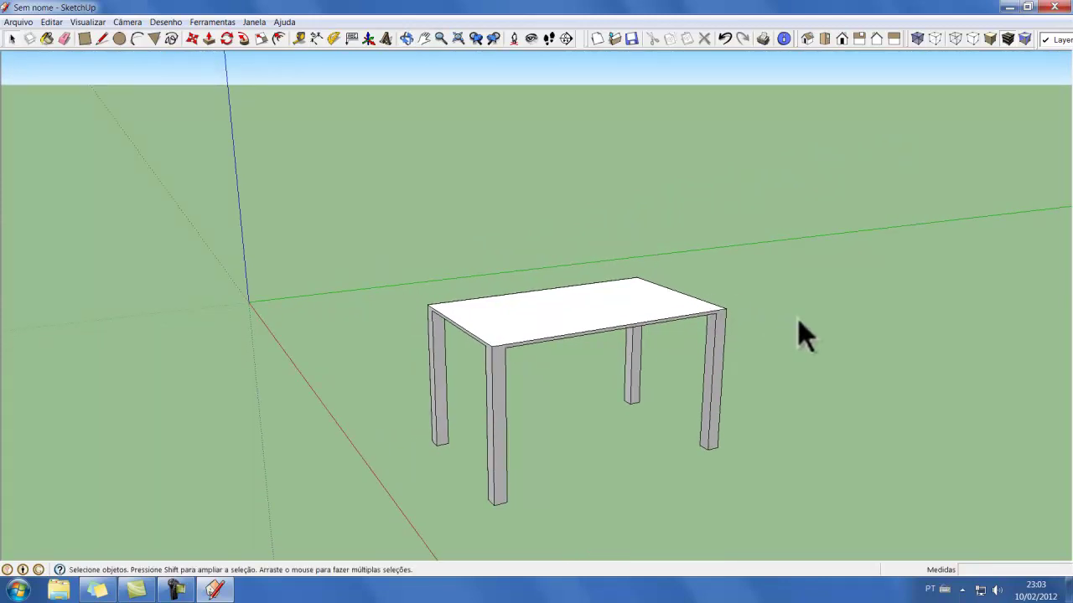
triple_click(717, 358)
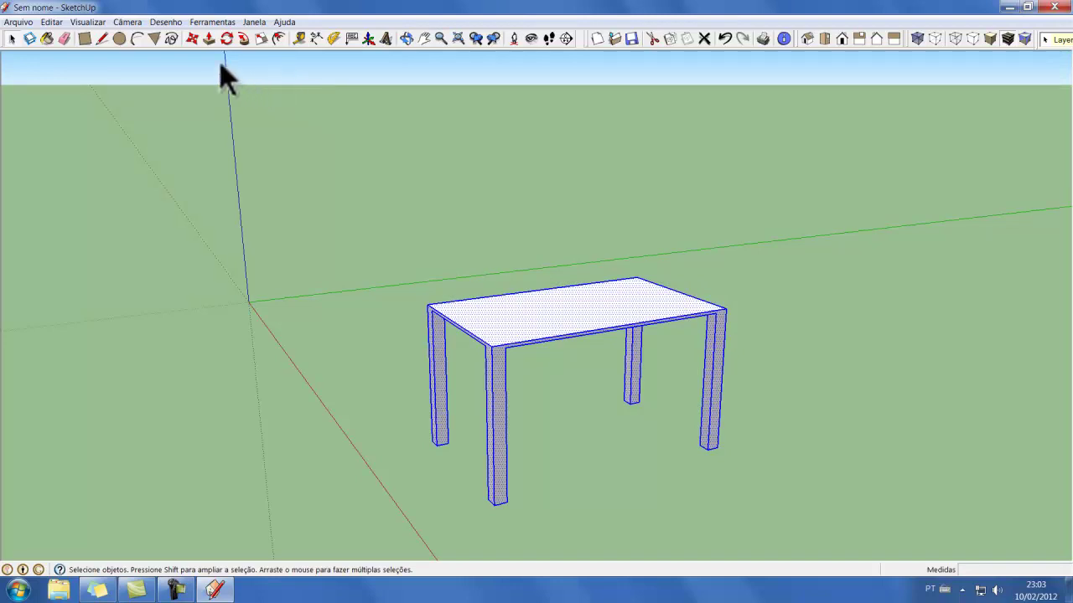
- Move the table 1,16 m upward along the blue axis above its shadow
click(192, 39)
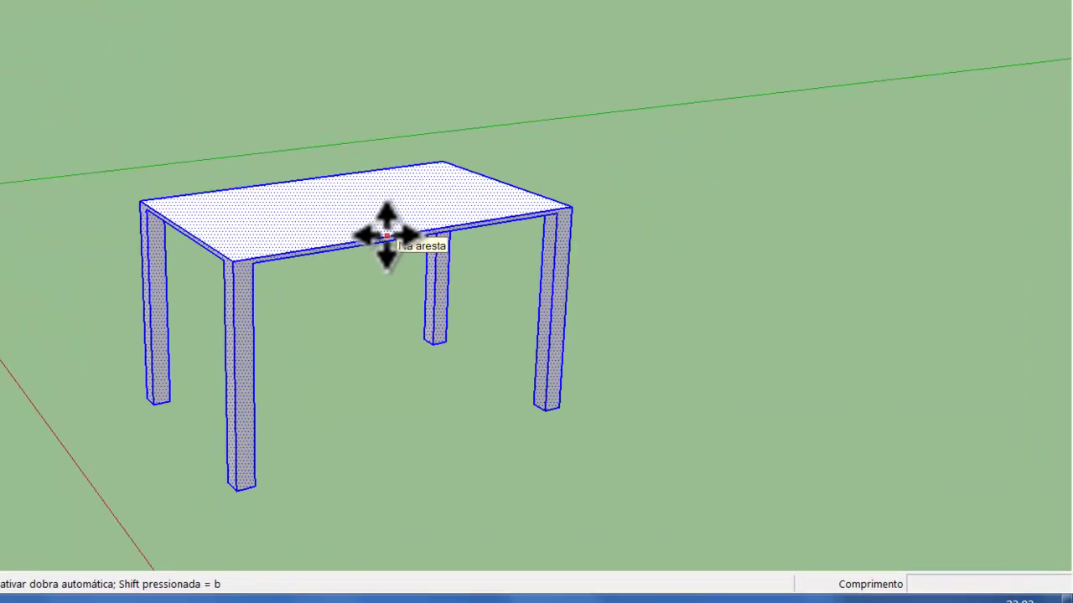
key(space)
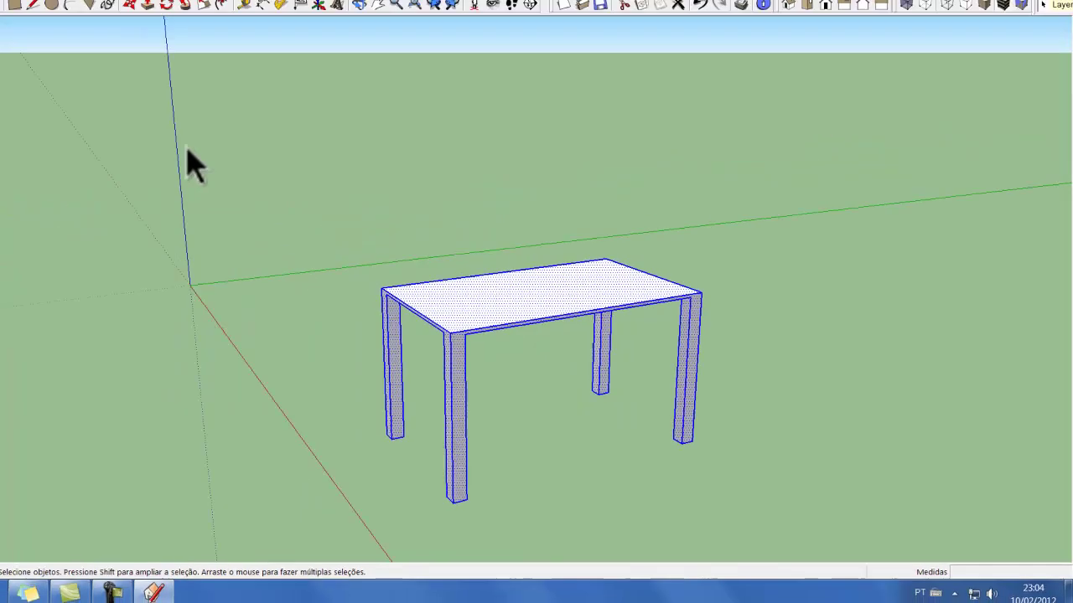
click(209, 38)
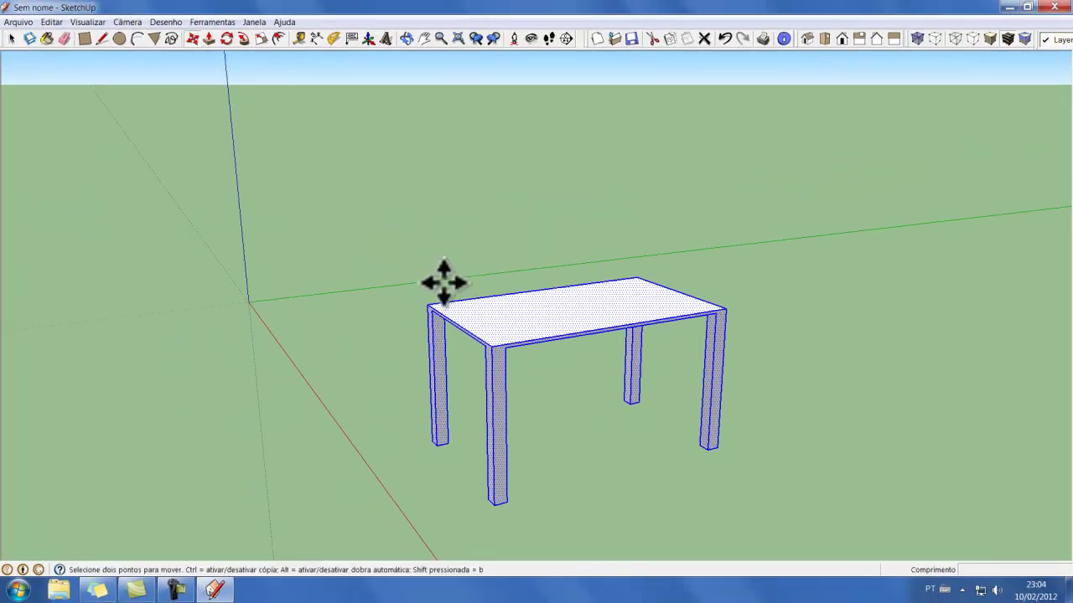
click(603, 331)
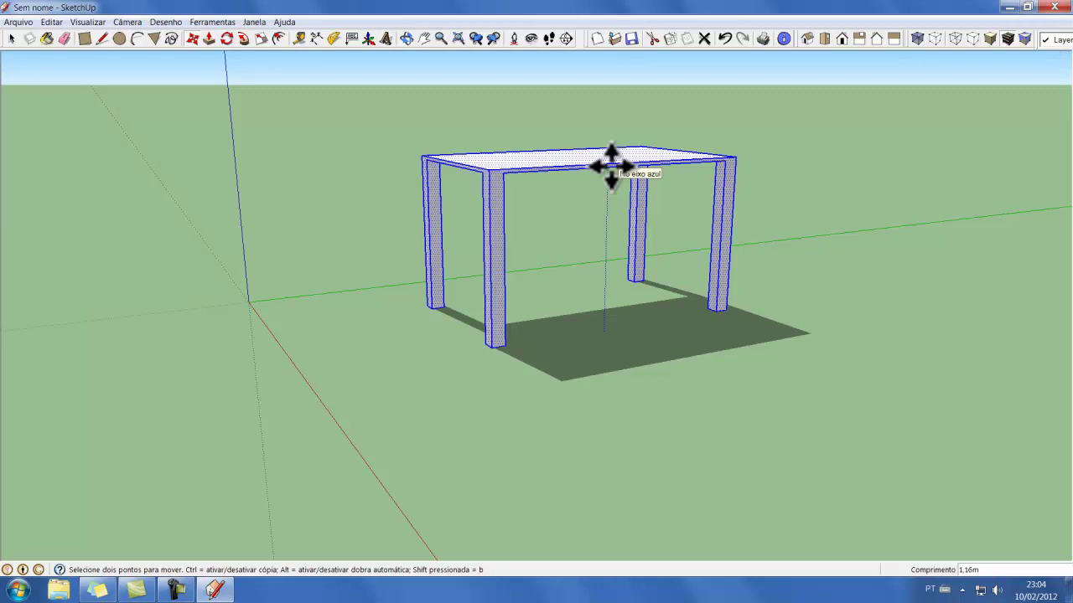
click(611, 167)
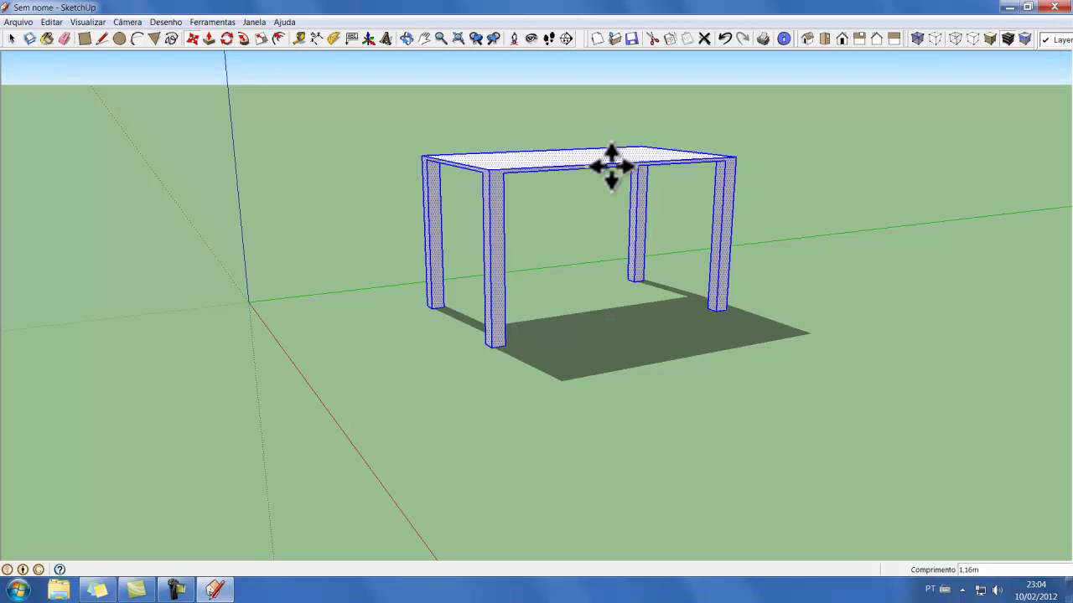